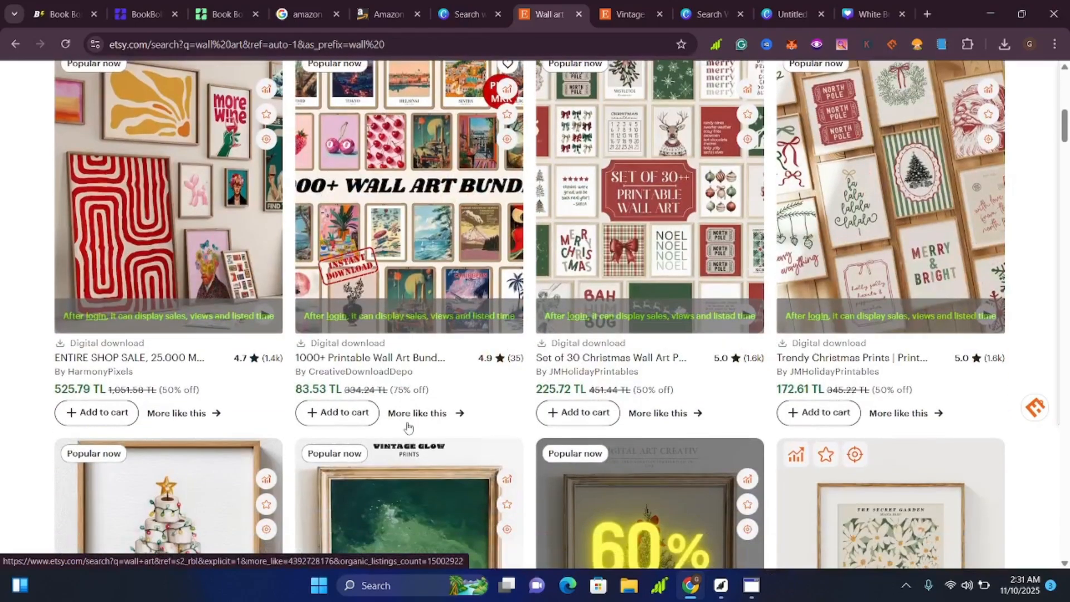
# Browse the Etsy wall art search results to examine popular printable designs, bundles, prices and ratings.
pyautogui.scroll(-4, 412, 429)
pyautogui.scroll(-11, 416, 436)
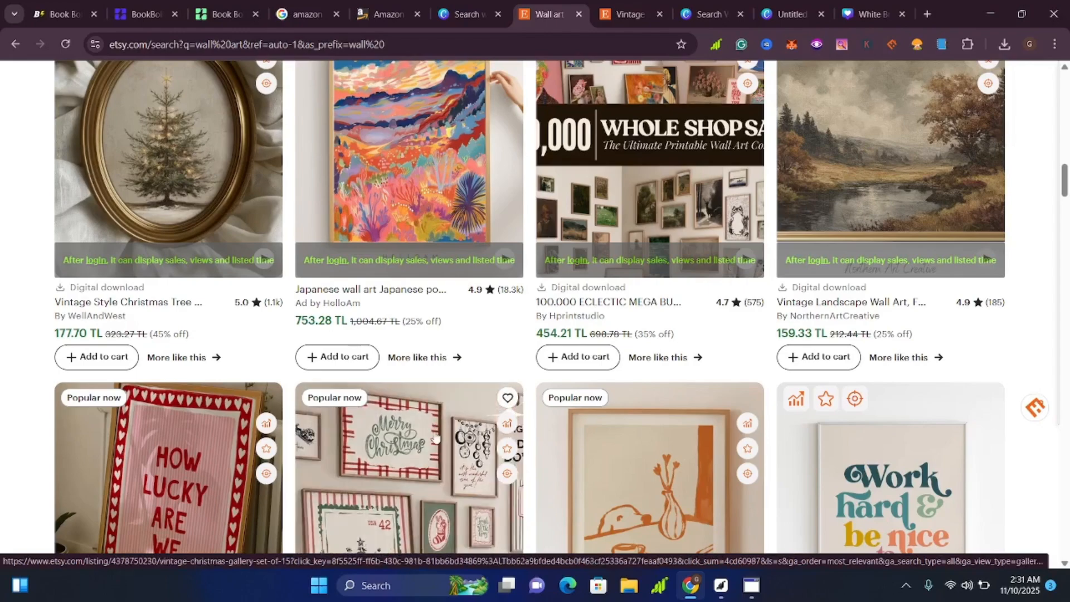
pyautogui.scroll(-11, 435, 436)
pyautogui.scroll(-3, 436, 436)
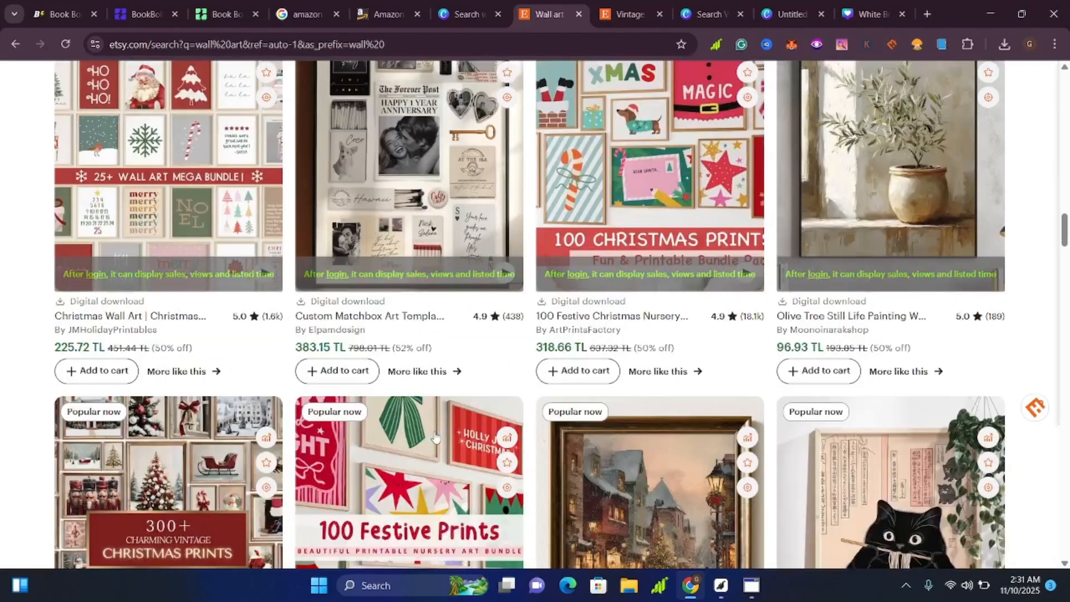
pyautogui.scroll(-6, 435, 436)
pyautogui.scroll(-3, 437, 430)
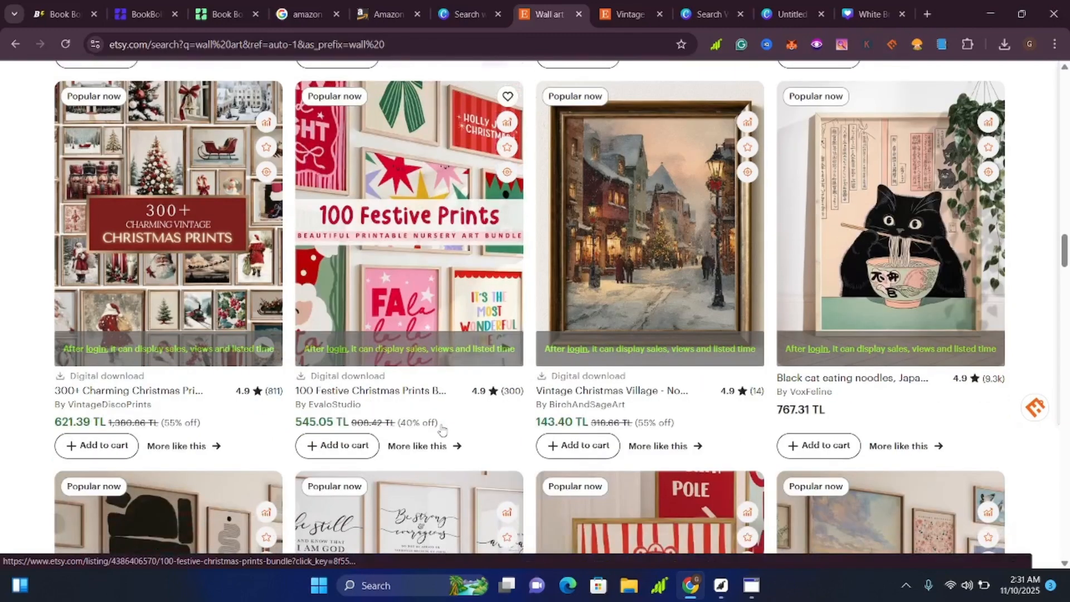
pyautogui.scroll(-5, 442, 430)
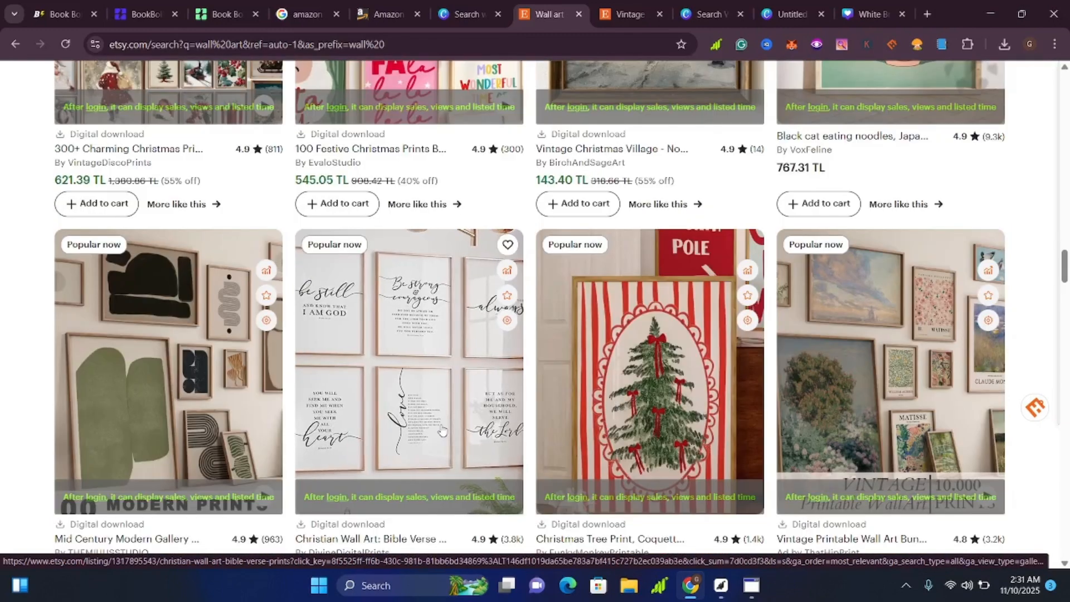
pyautogui.scroll(-4, 442, 430)
pyautogui.scroll(-4, 442, 429)
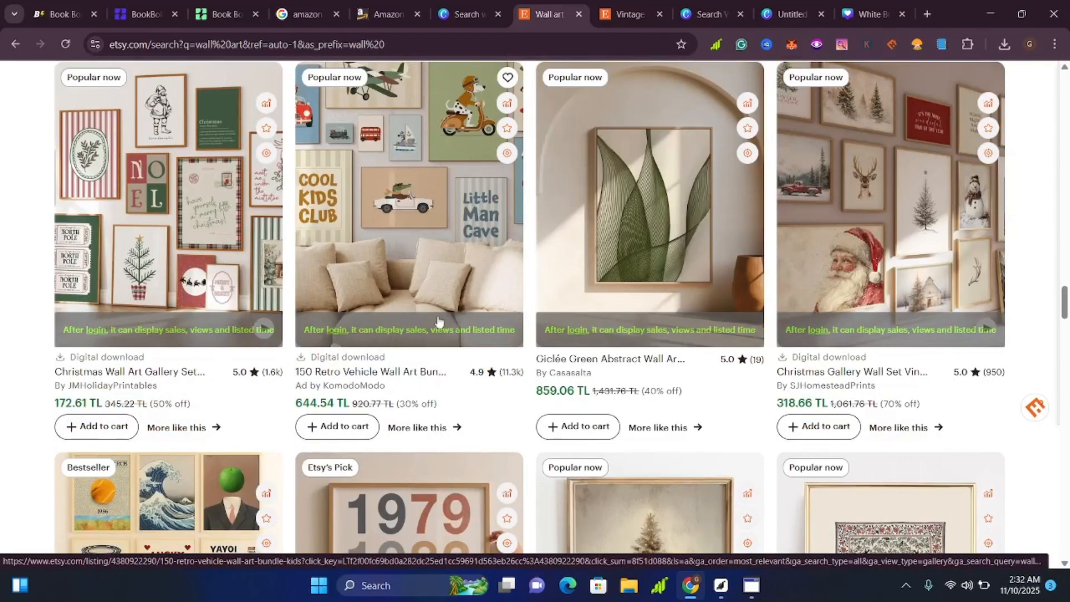
pyautogui.scroll(3, 458, 317)
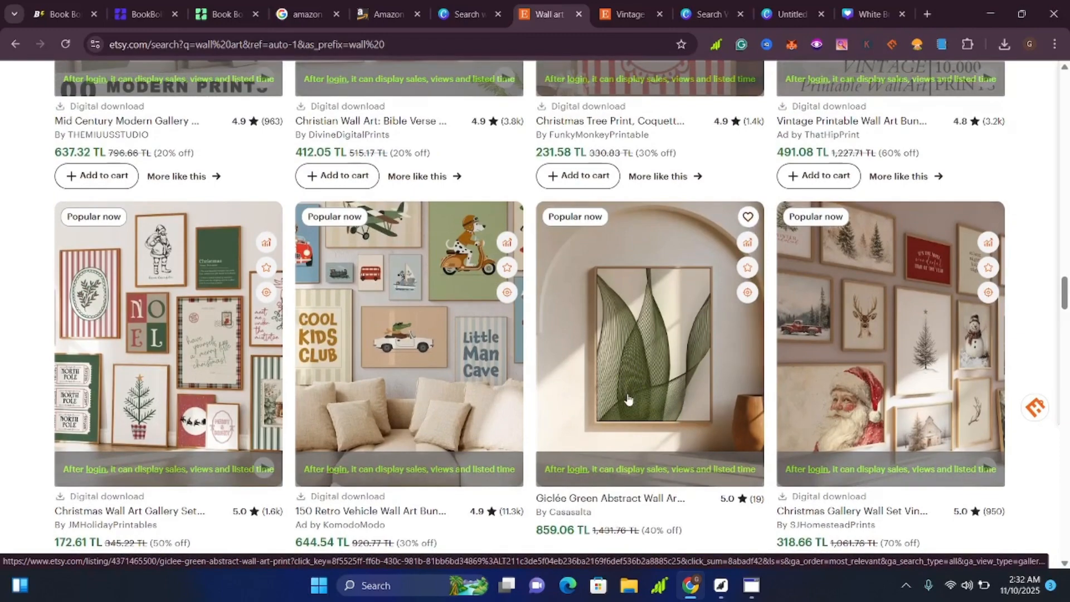
pyautogui.scroll(5, 627, 397)
pyautogui.scroll(7, 624, 397)
pyautogui.scroll(8, 623, 397)
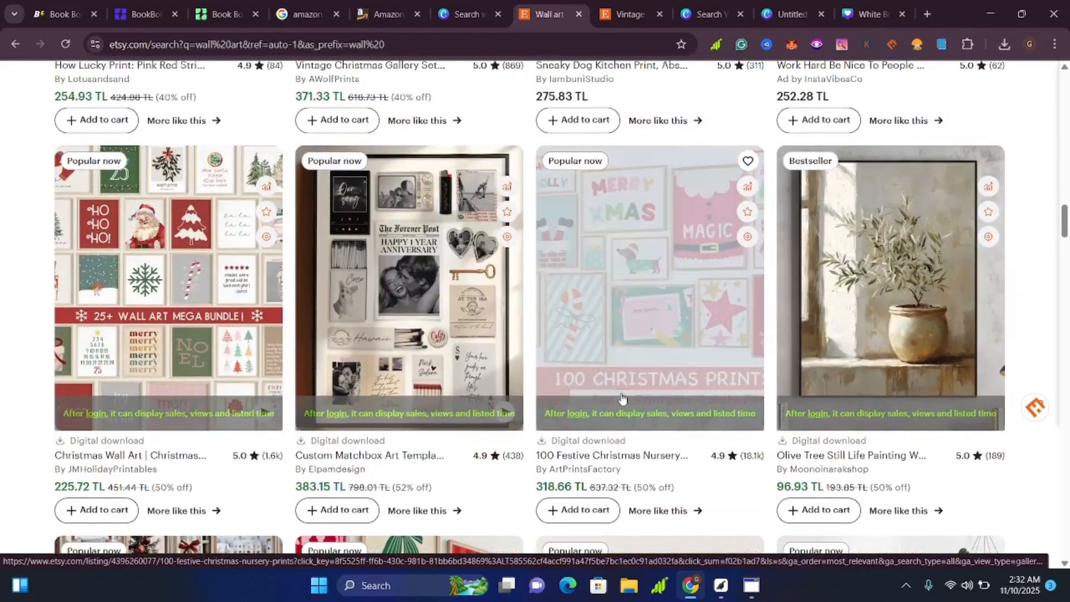
pyautogui.scroll(5, 618, 401)
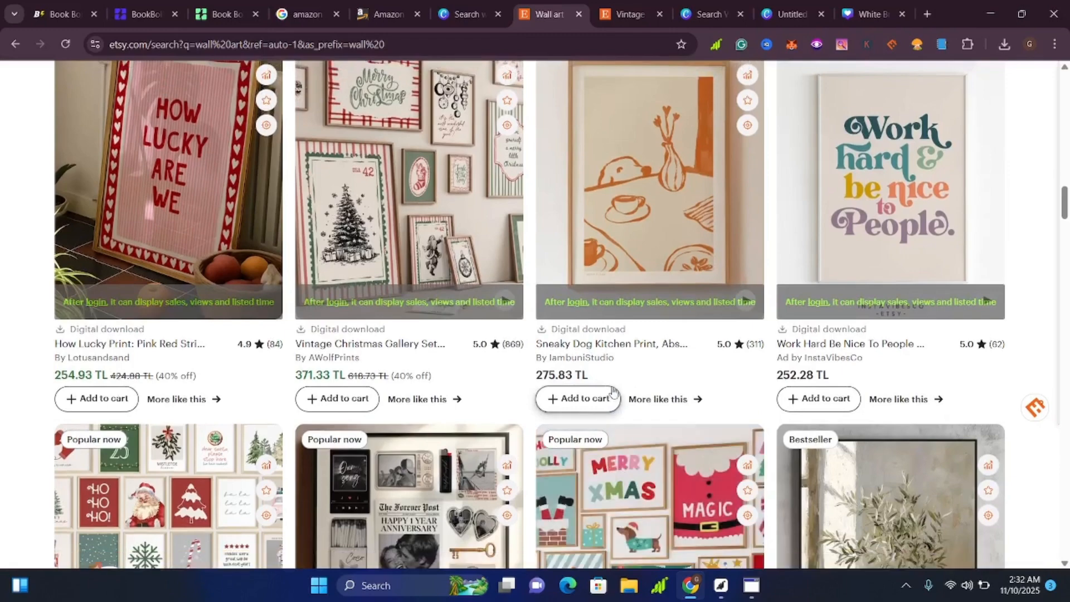
pyautogui.scroll(9, 612, 390)
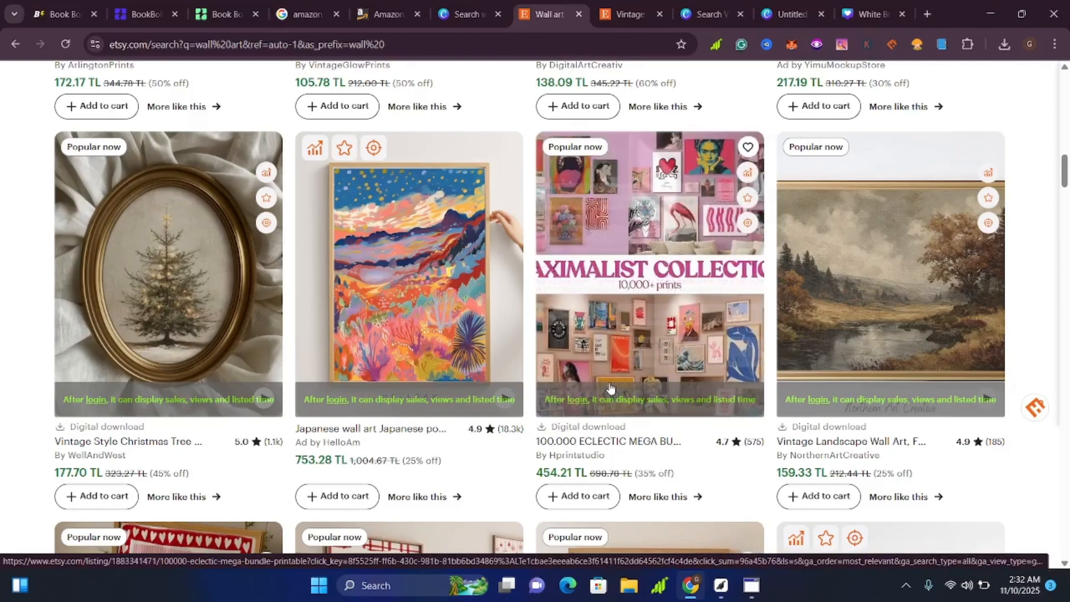
pyautogui.scroll(8, 610, 387)
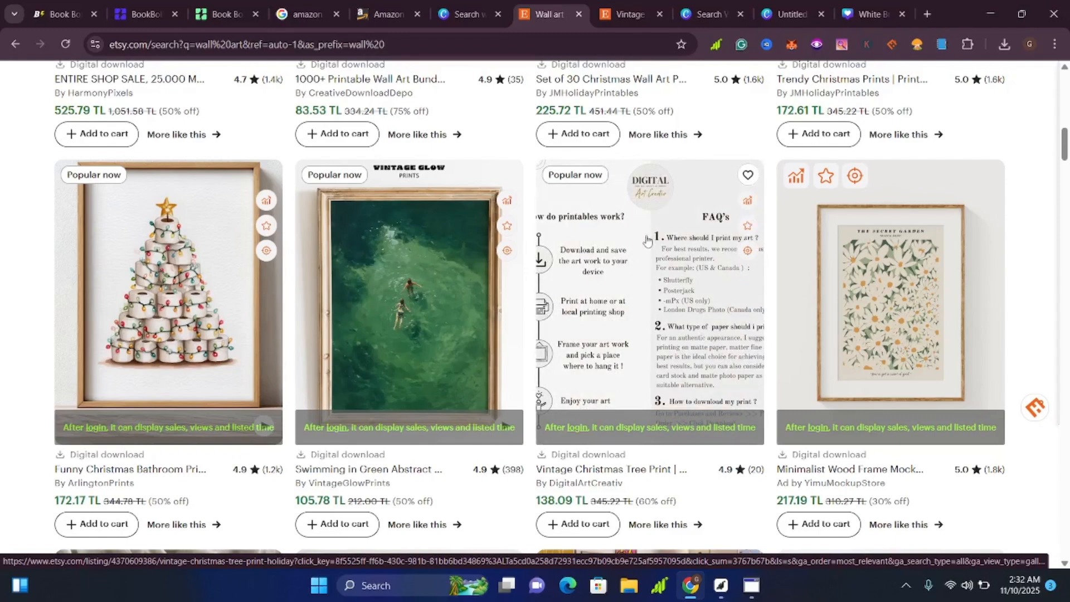
# Open the vintage Christmas tree print listing by DigitalArtCreativ and examine its artwork, price, title and item details.
pyautogui.click(639, 249)
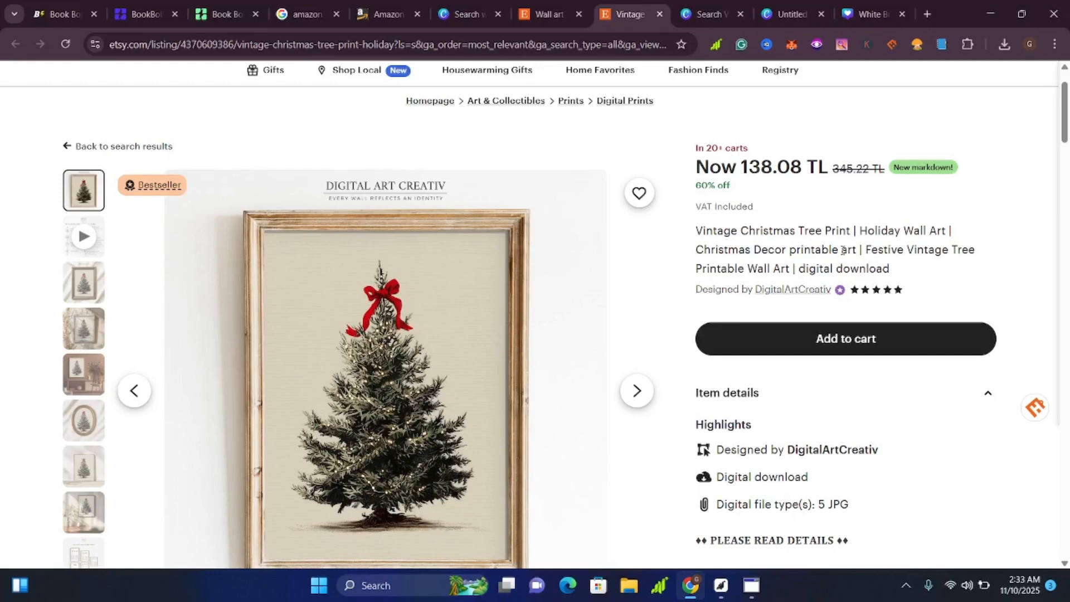
pyautogui.scroll(-3, 484, 332)
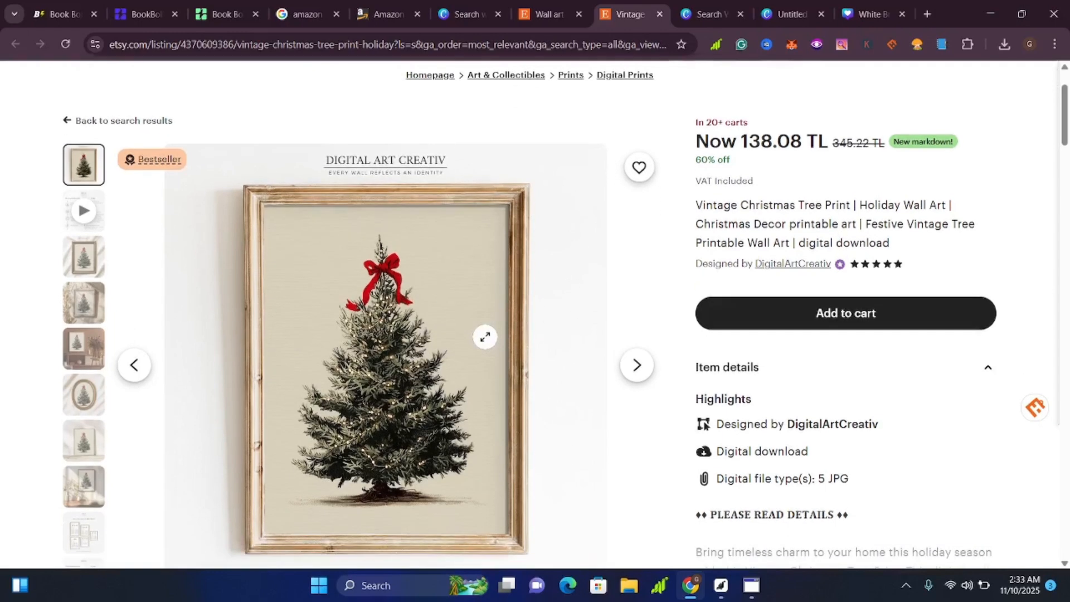
pyautogui.scroll(3, 496, 343)
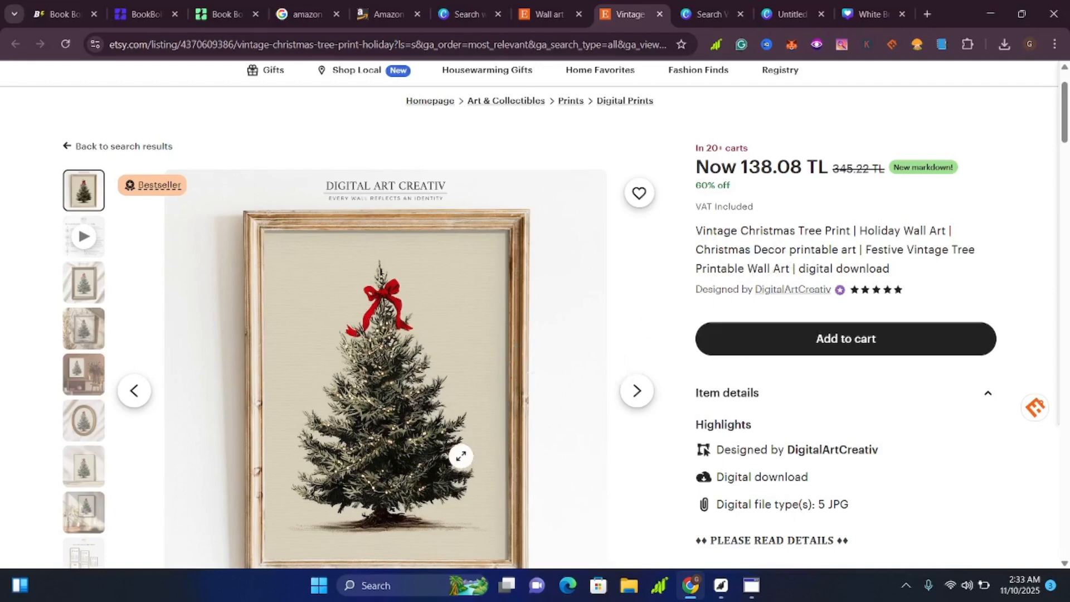
pyautogui.scroll(-1, 461, 454)
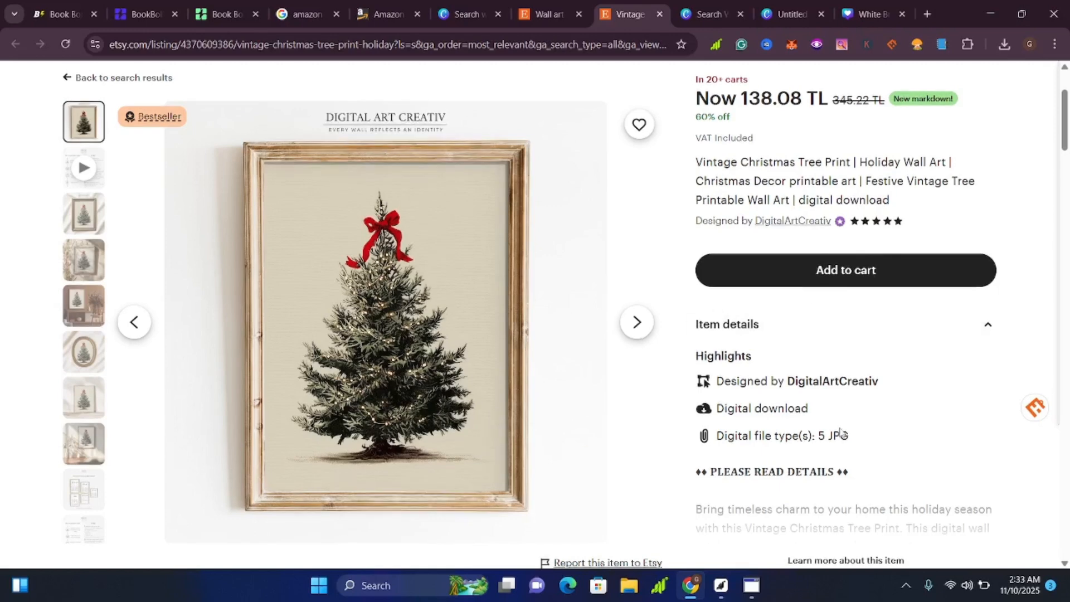
pyautogui.scroll(3, 840, 432)
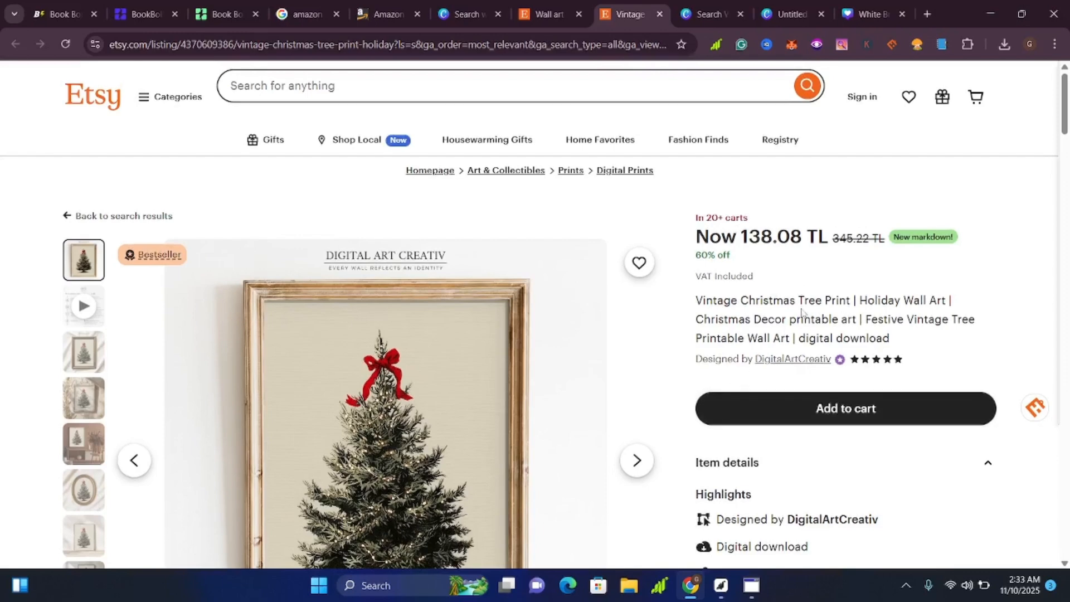
pyautogui.scroll(-3, 492, 354)
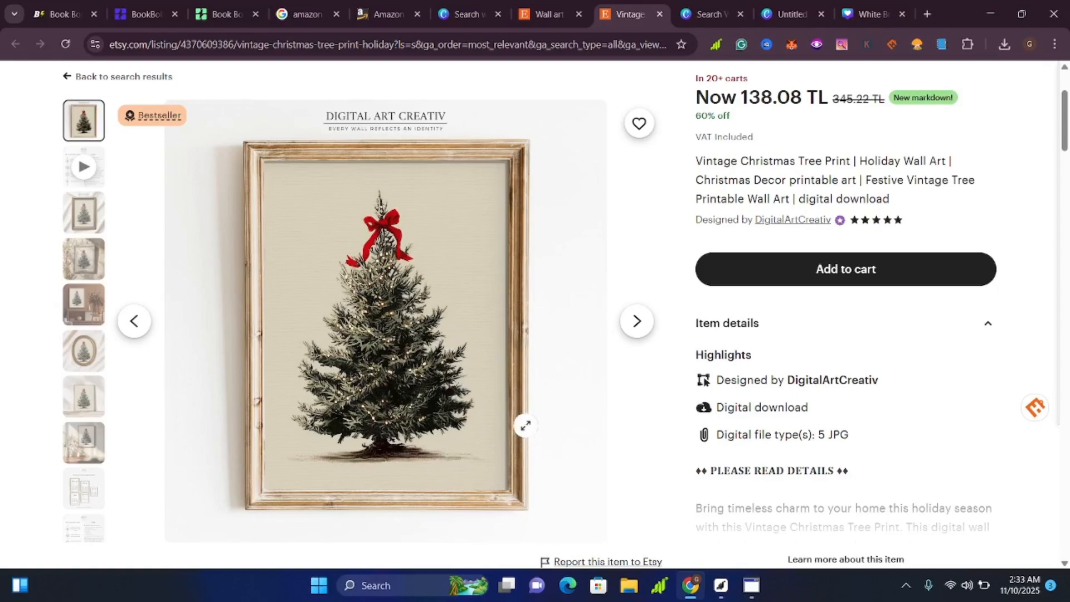
pyautogui.scroll(3, 474, 352)
pyautogui.scroll(-2, 473, 351)
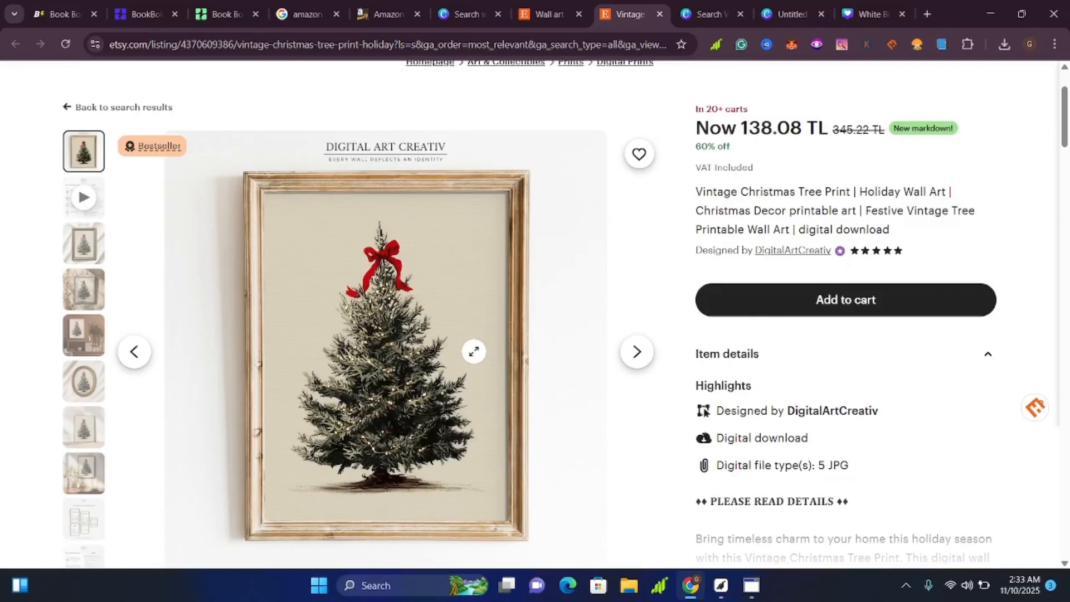
pyautogui.scroll(-3, 473, 351)
pyautogui.scroll(2, 473, 351)
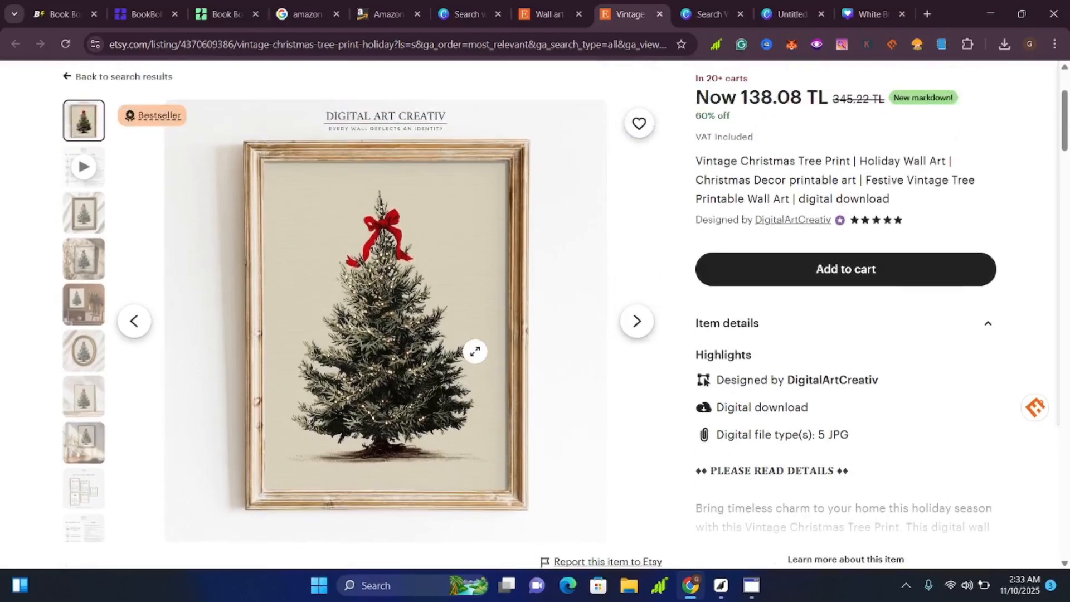
pyautogui.scroll(3, 474, 351)
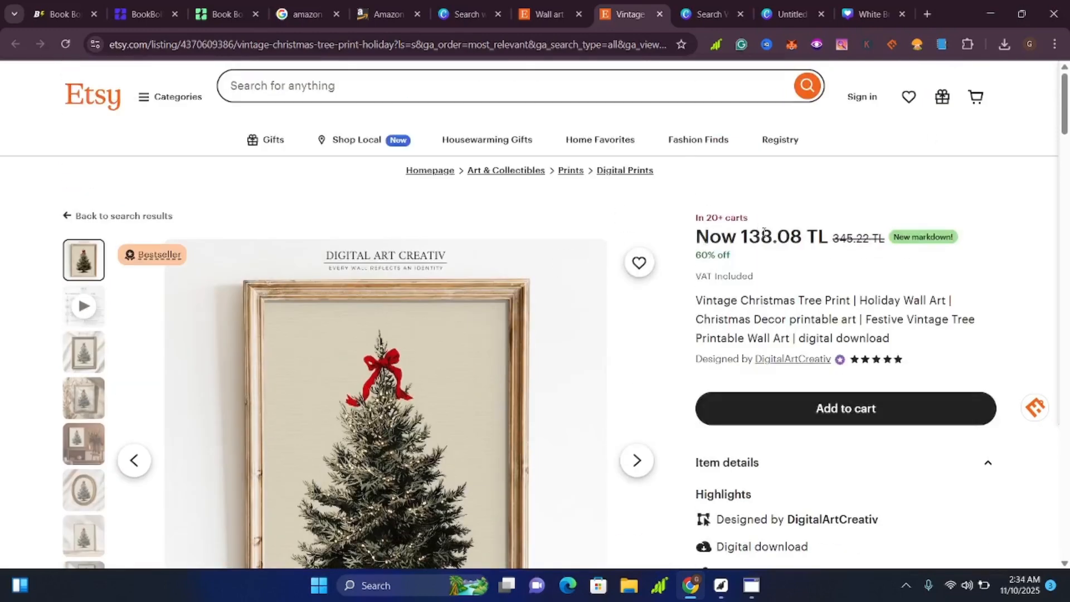
pyautogui.scroll(-1, 765, 238)
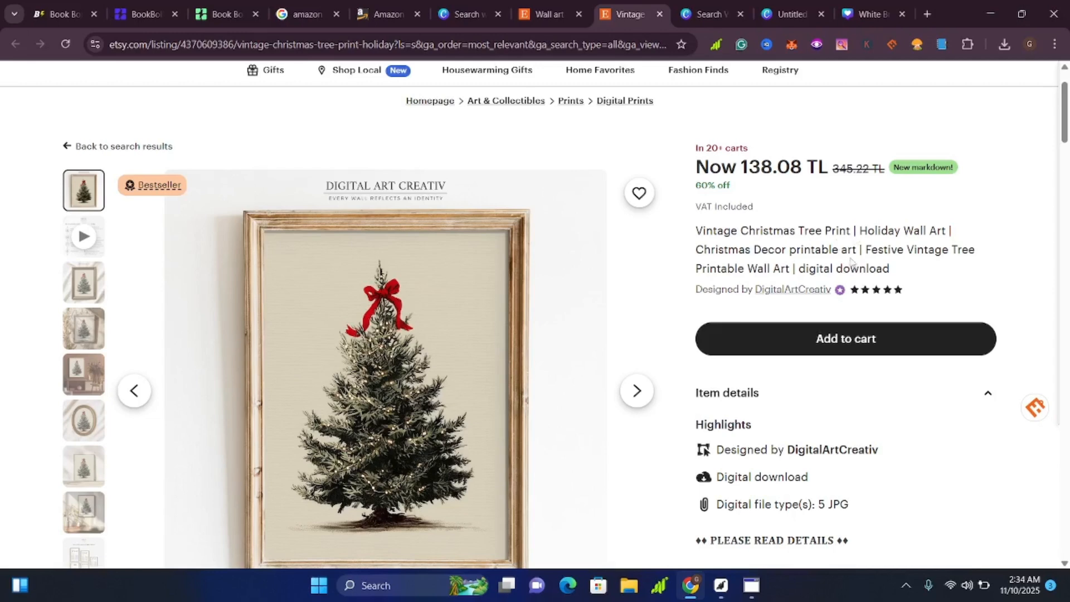
# Switch to the Canva template results for WALL ART and look through the available wall art designs.
pyautogui.click(705, 15)
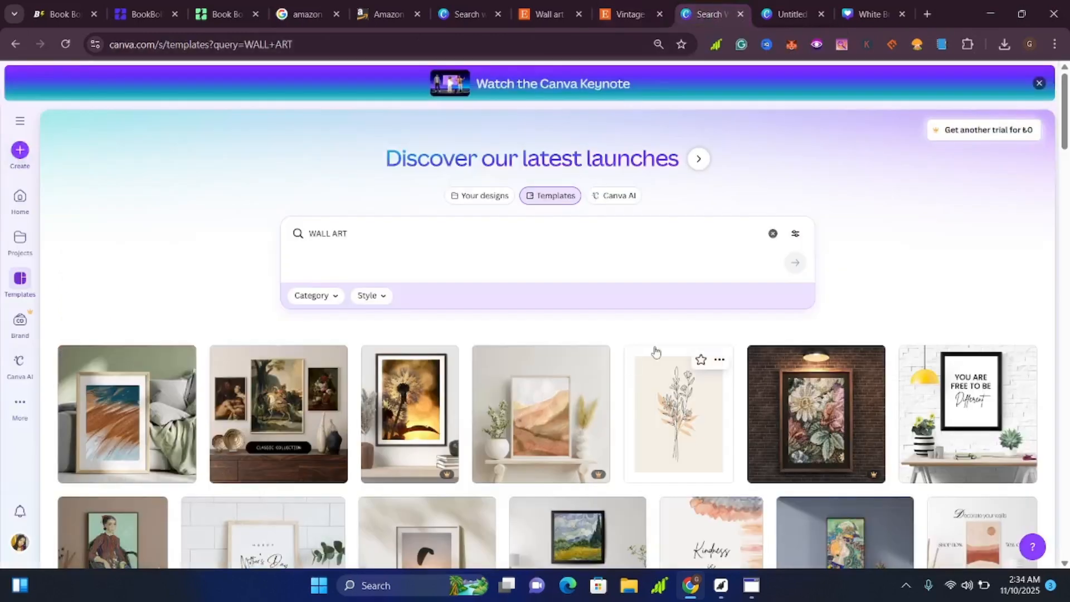
pyautogui.scroll(-1, 669, 378)
pyautogui.scroll(-8, 668, 378)
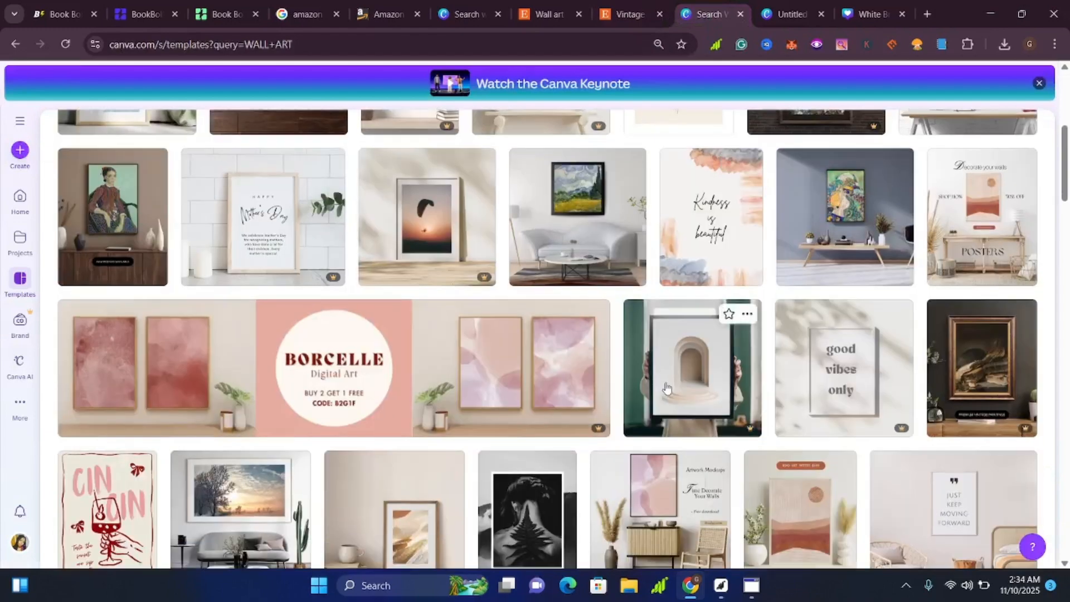
pyautogui.scroll(-1, 666, 388)
pyautogui.scroll(-1, 665, 389)
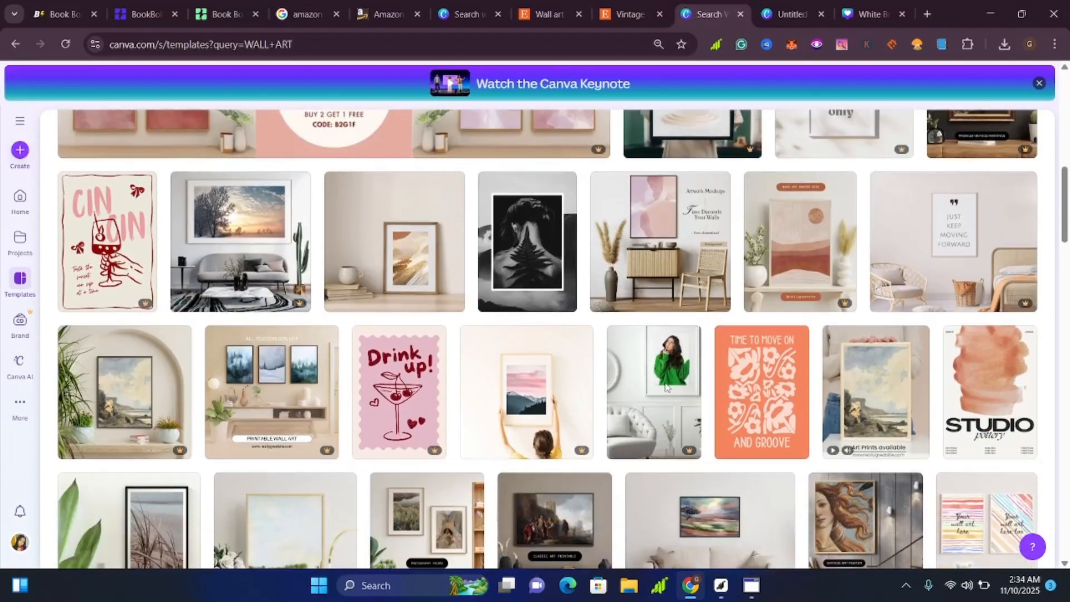
pyautogui.scroll(-4, 681, 400)
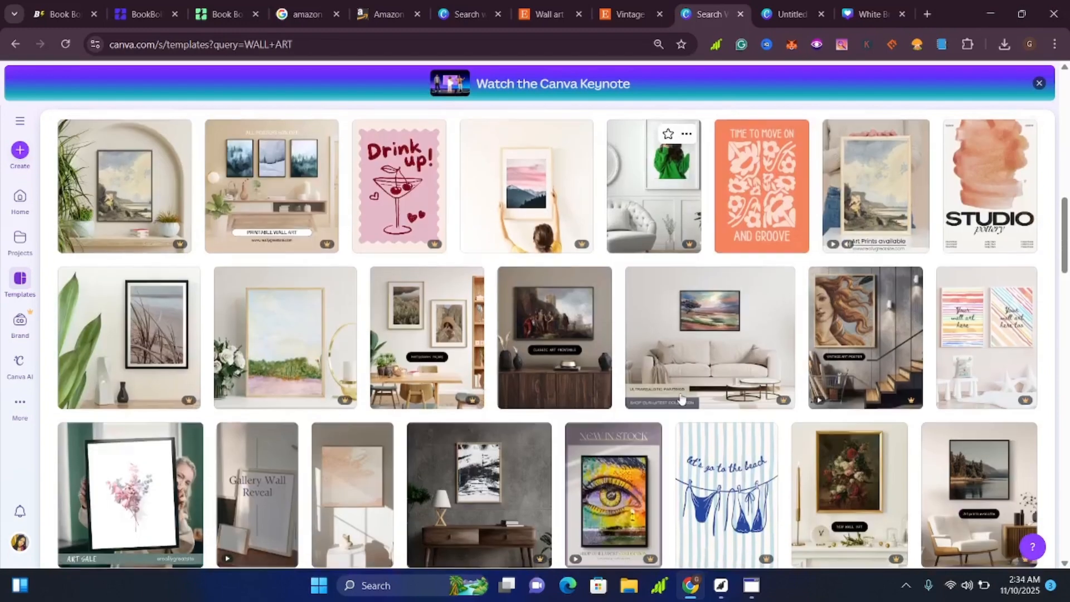
pyautogui.scroll(3, 683, 404)
pyautogui.scroll(8, 683, 404)
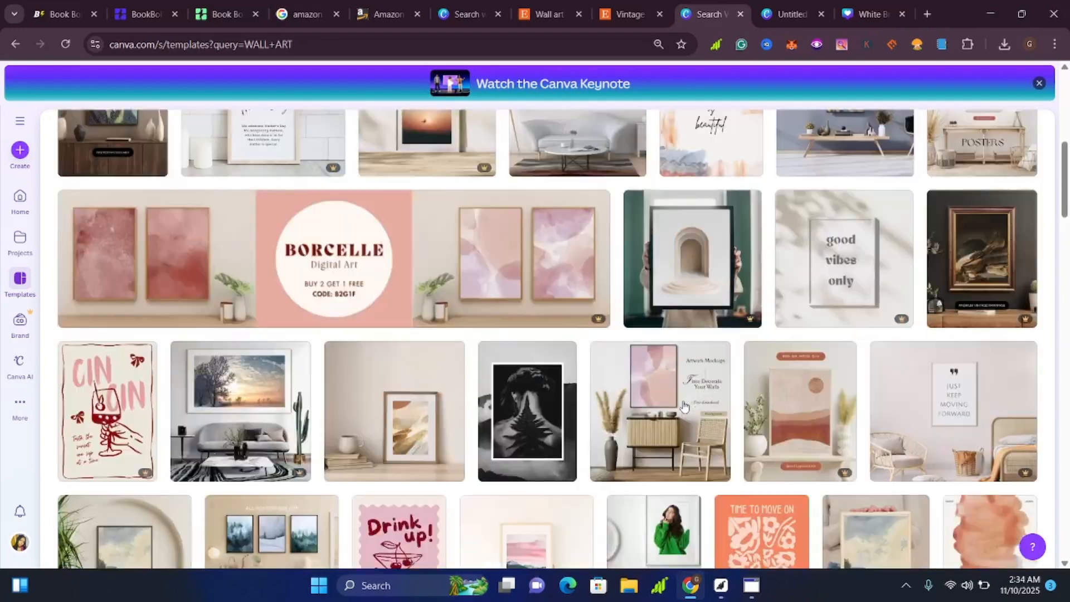
pyautogui.scroll(-4, 684, 406)
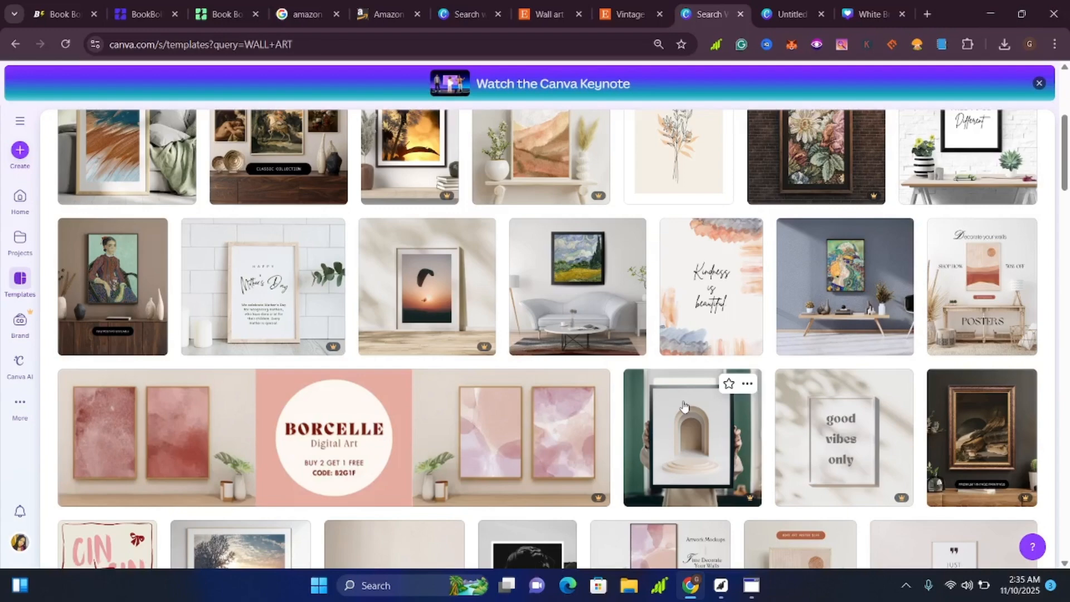
pyautogui.scroll(5, 498, 491)
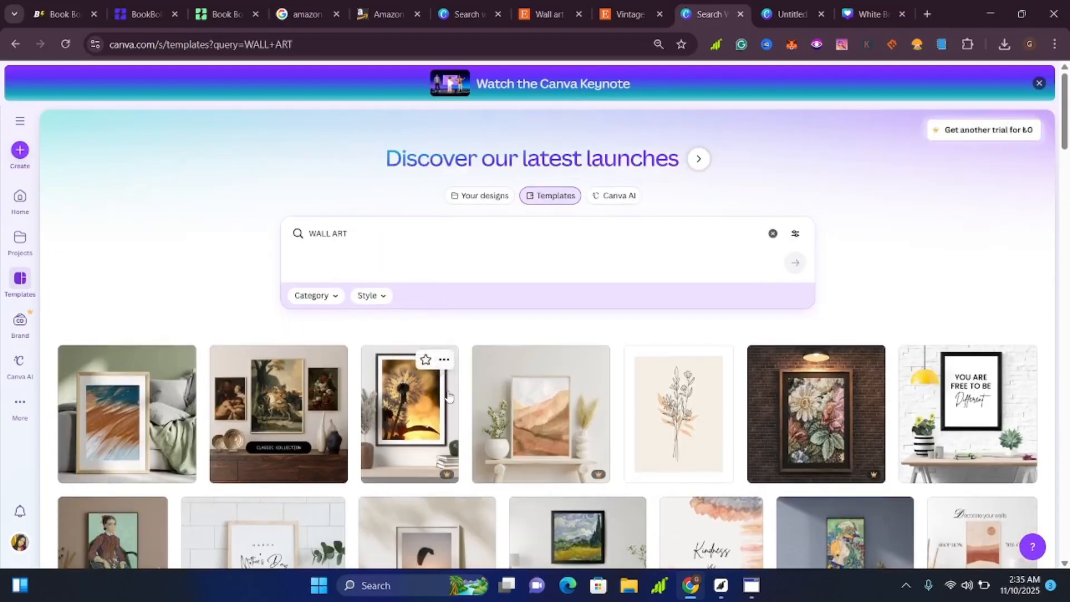
pyautogui.scroll(-4, 442, 368)
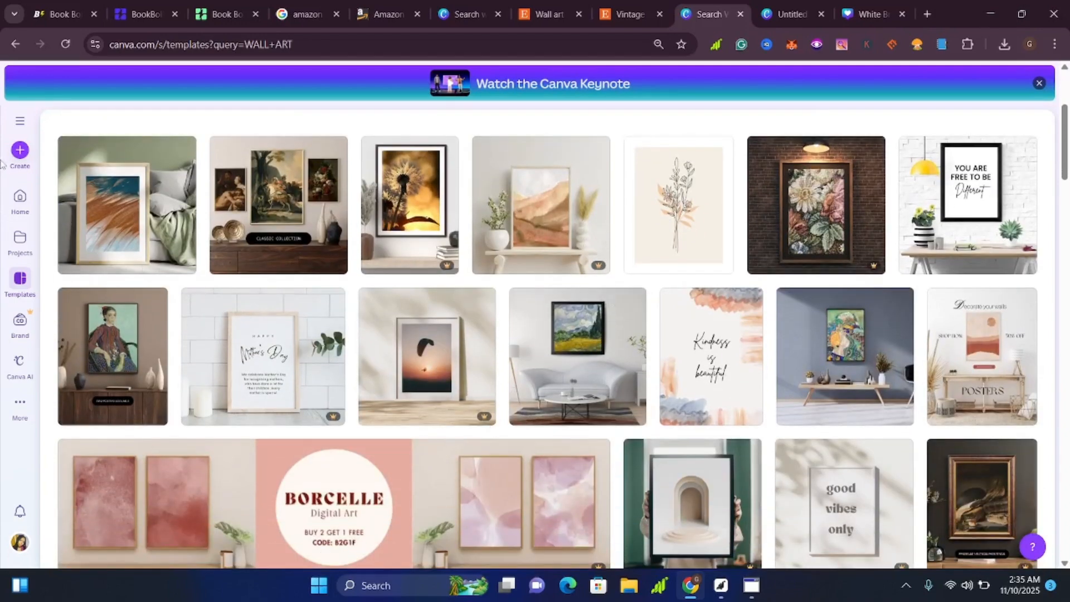
# Create a new blank custom-size design 6 in wide and 9 in high.
pyautogui.click(20, 150)
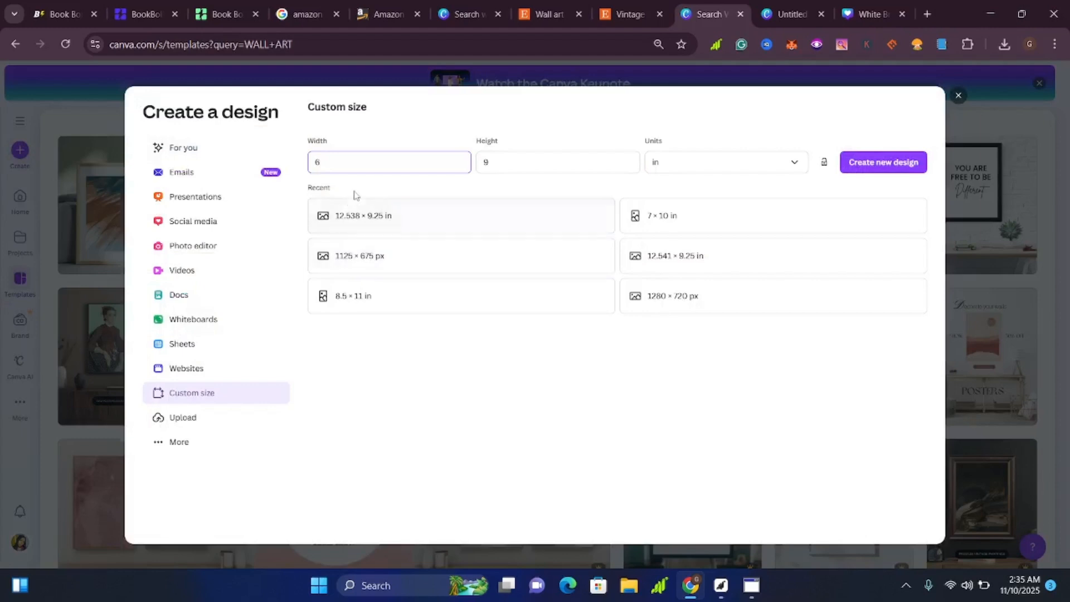
pyautogui.click(769, 175)
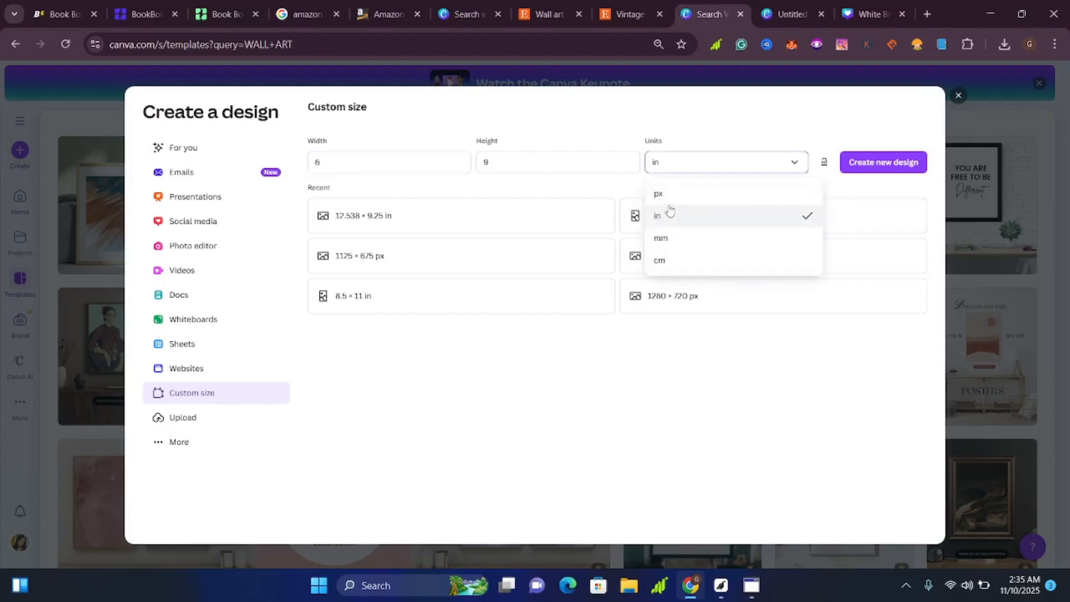
pyautogui.click(699, 166)
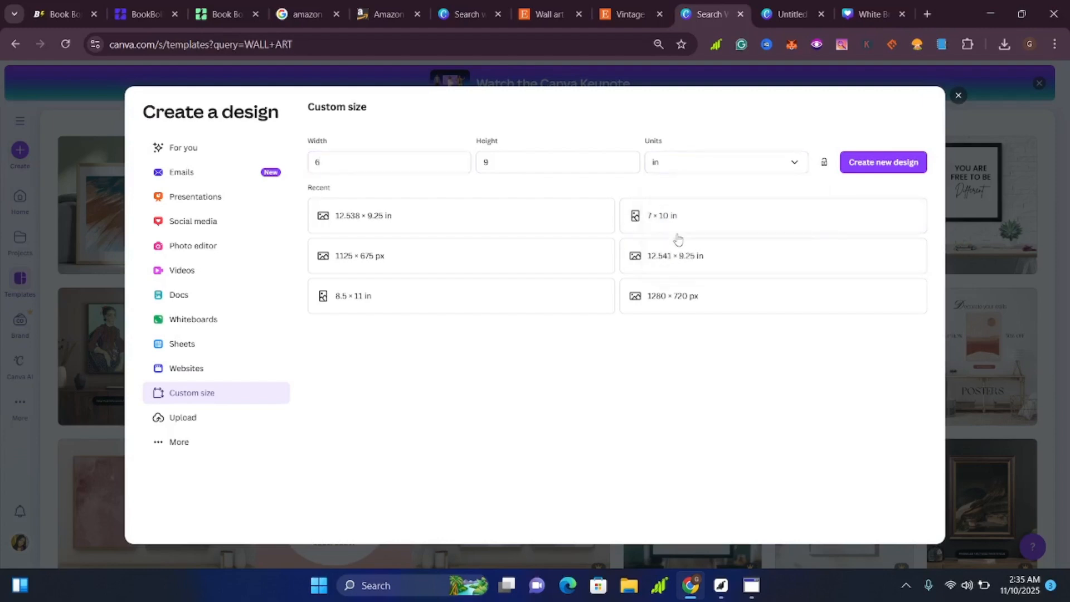
pyautogui.click(894, 168)
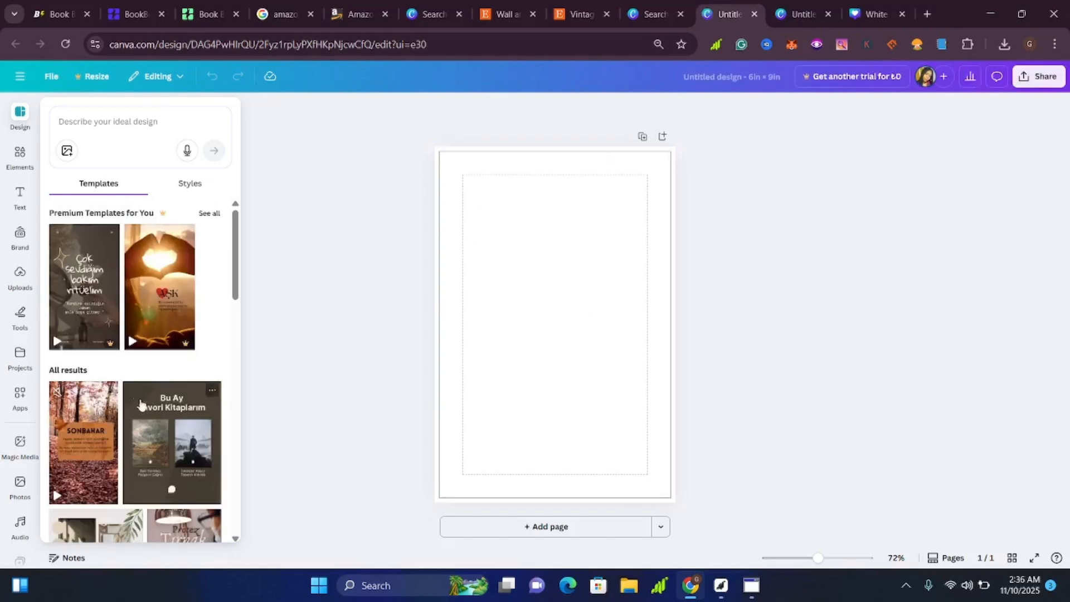
# Look through the suggested templates for the blank design, and return to the Etsy Christmas tree listing to review its artwork.
pyautogui.scroll(-3, 140, 384)
pyautogui.scroll(-3, 141, 377)
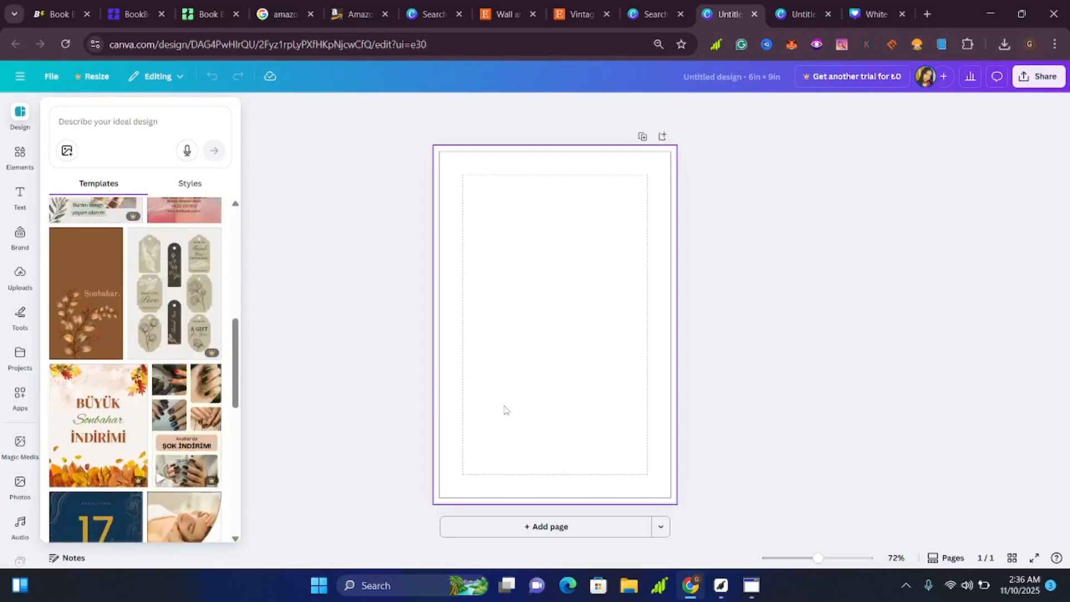
pyautogui.click(588, 16)
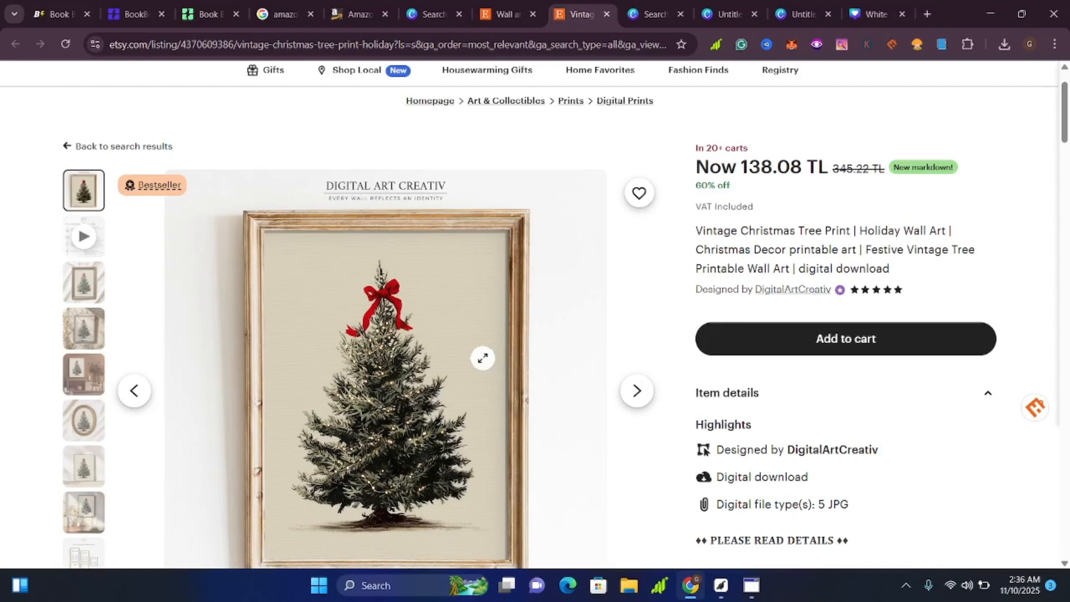
pyautogui.scroll(-3, 470, 390)
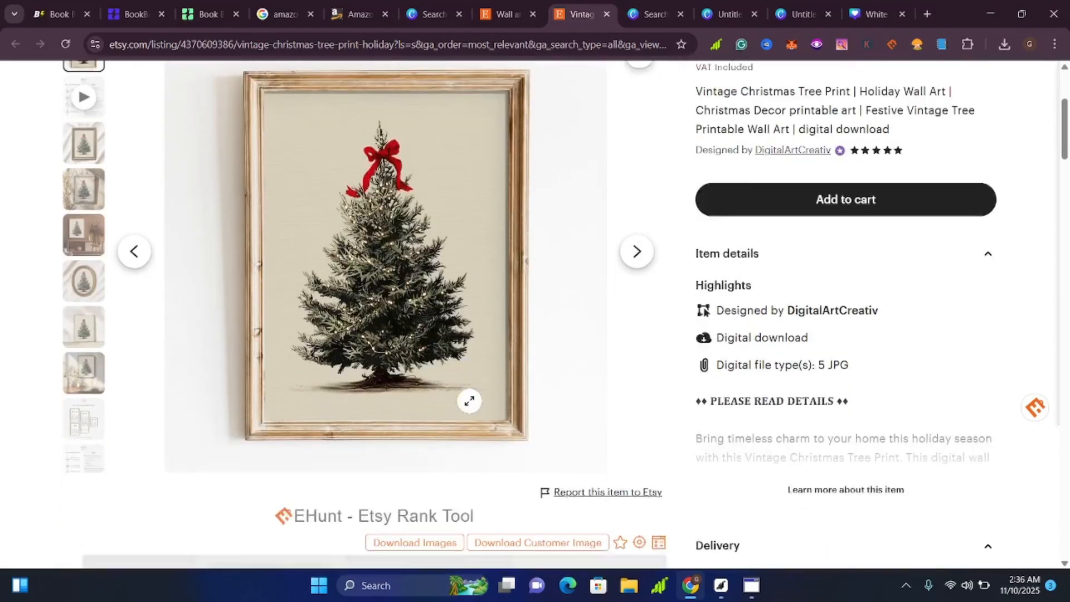
# Open the elements library in the blank 6 × 9 in Canva design, checking the Etsy Christmas tree artwork as reference.
pyautogui.scroll(1, 747, 201)
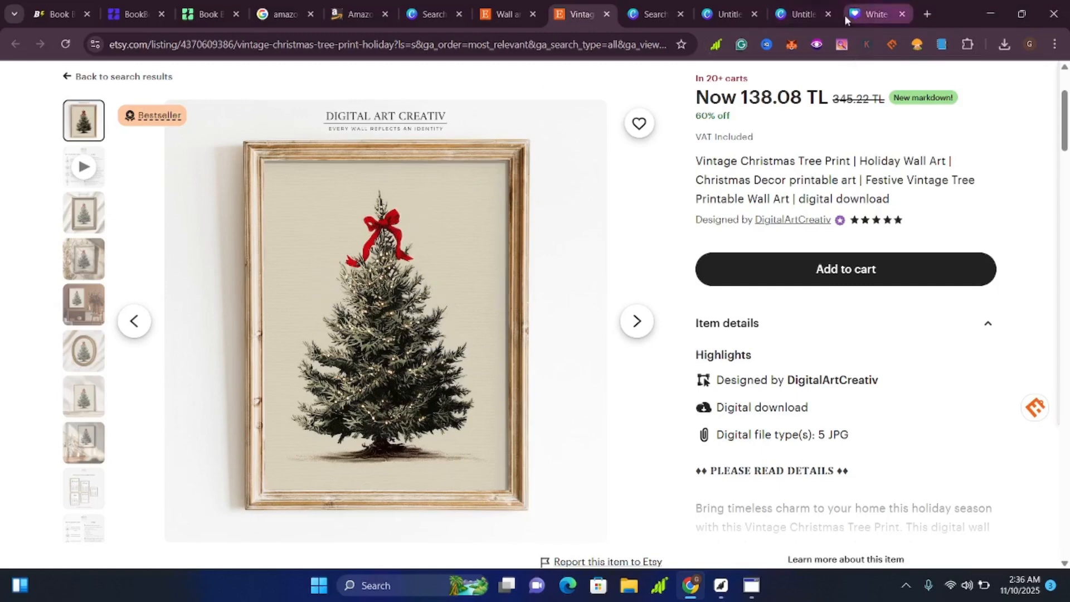
pyautogui.click(808, 14)
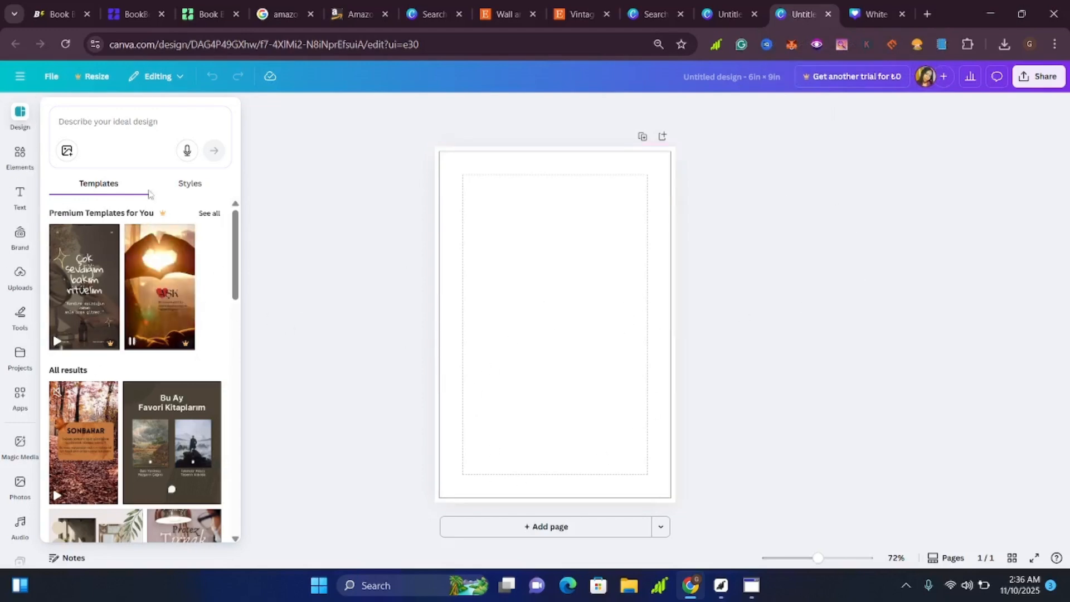
pyautogui.click(25, 157)
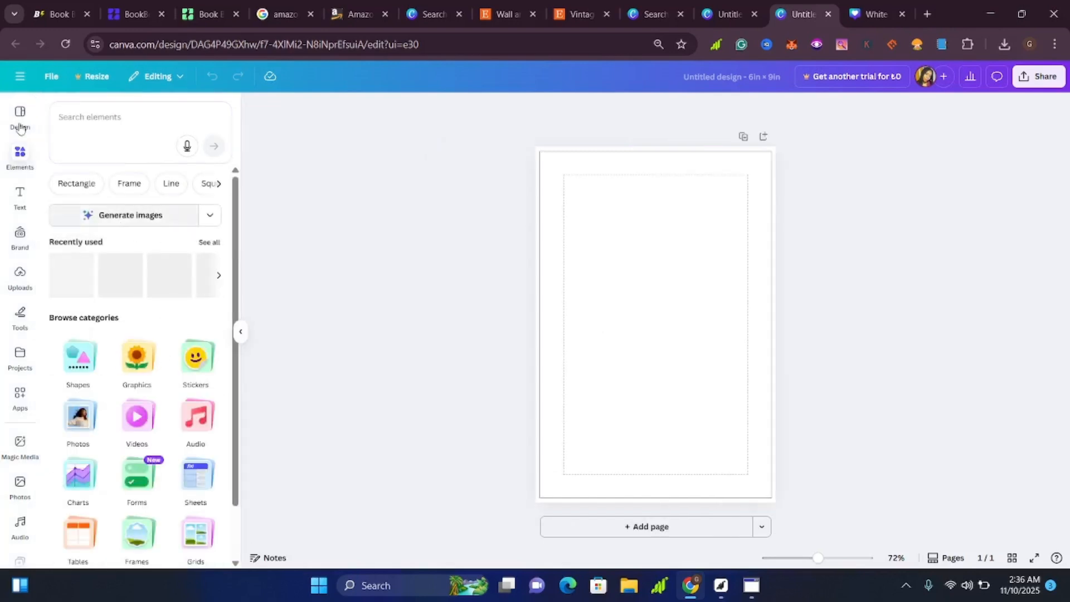
pyautogui.scroll(-1, 184, 384)
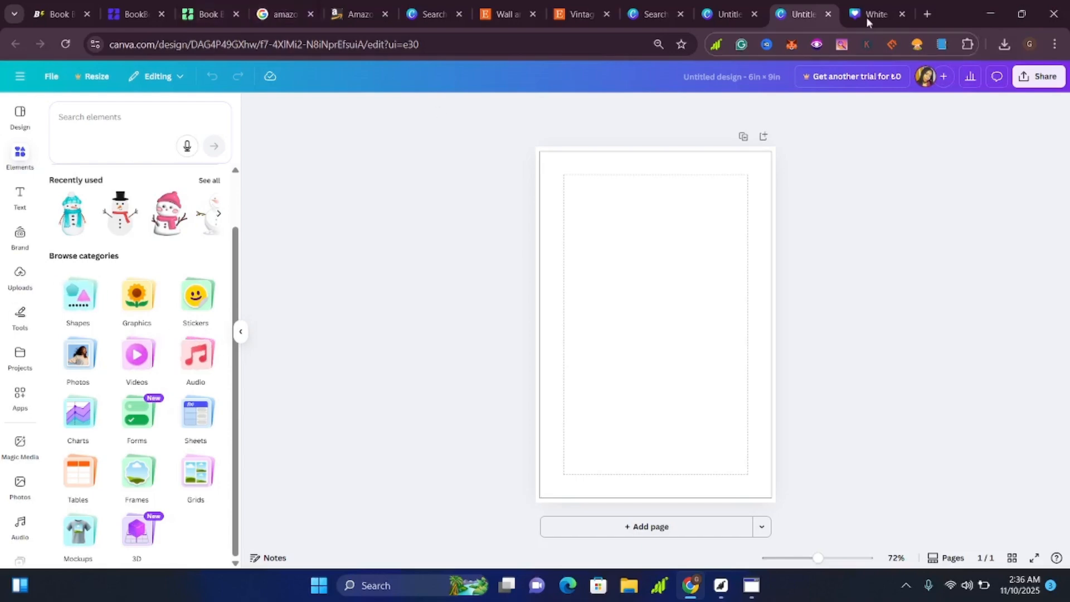
pyautogui.click(574, 14)
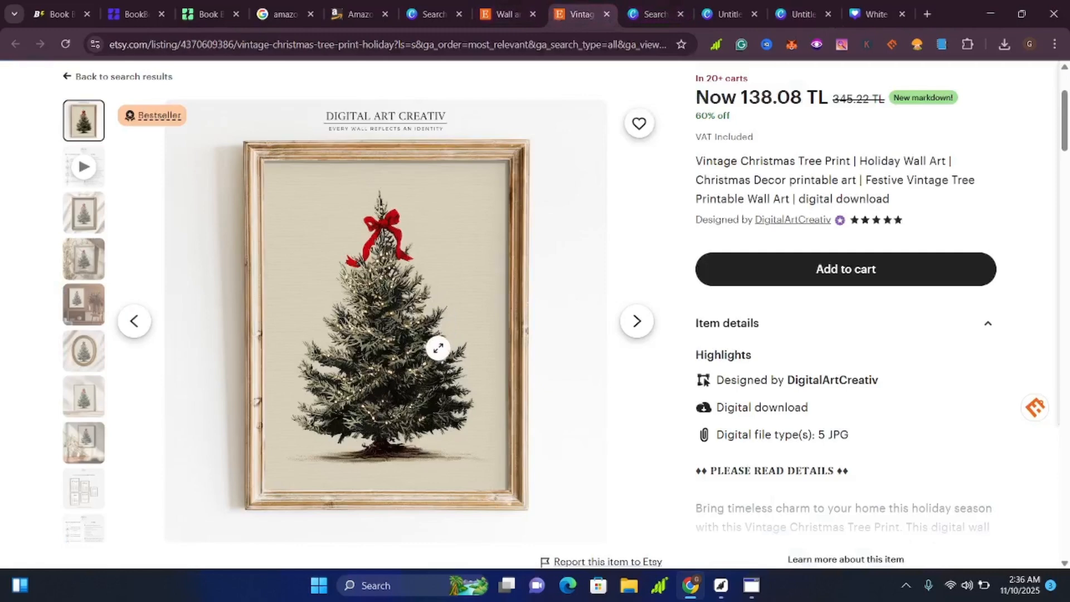
pyautogui.click(794, 14)
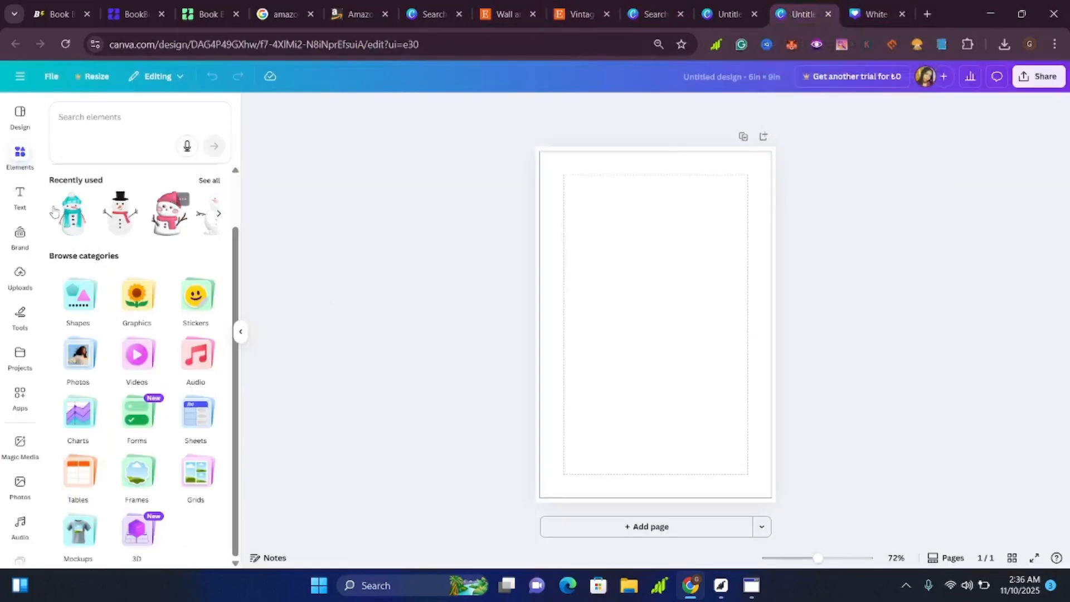
# Search the design elements for "christmas TREE" and look through the tree graphics.
pyautogui.click(129, 123)
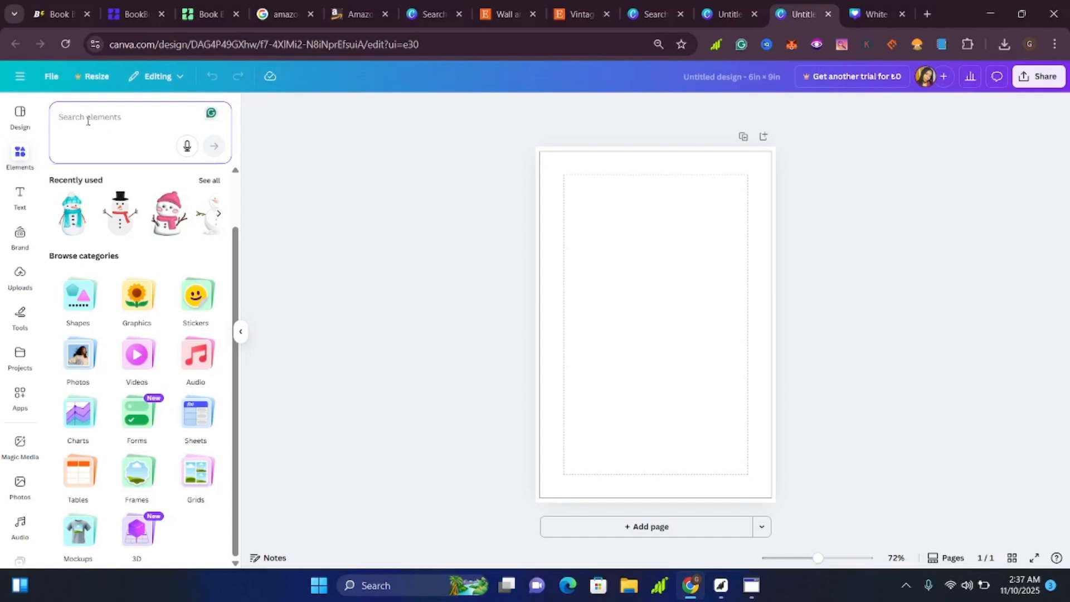
pyautogui.write('CH')
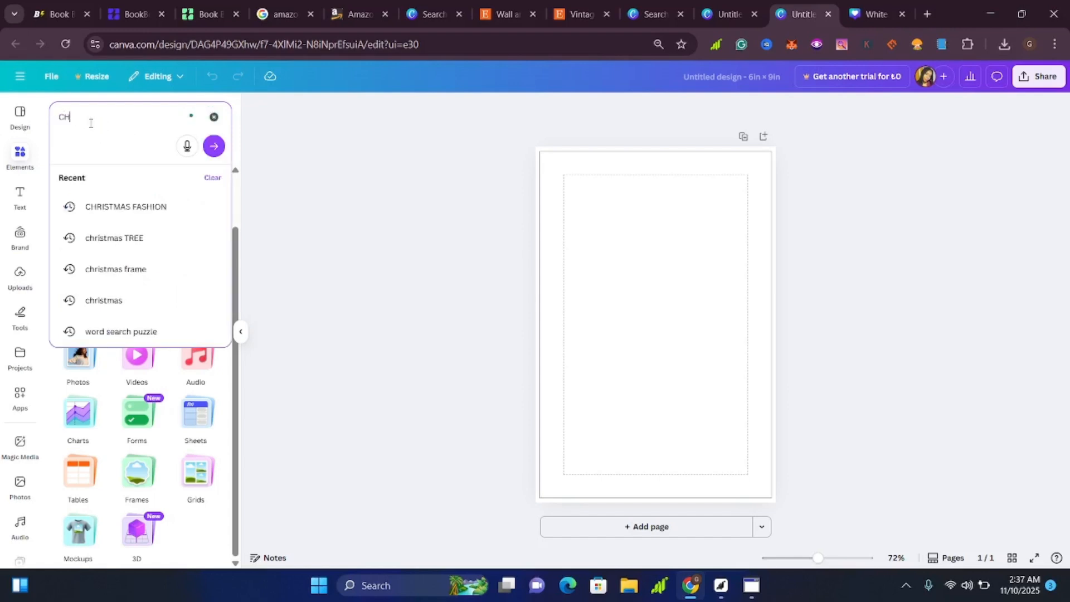
pyautogui.click(100, 239)
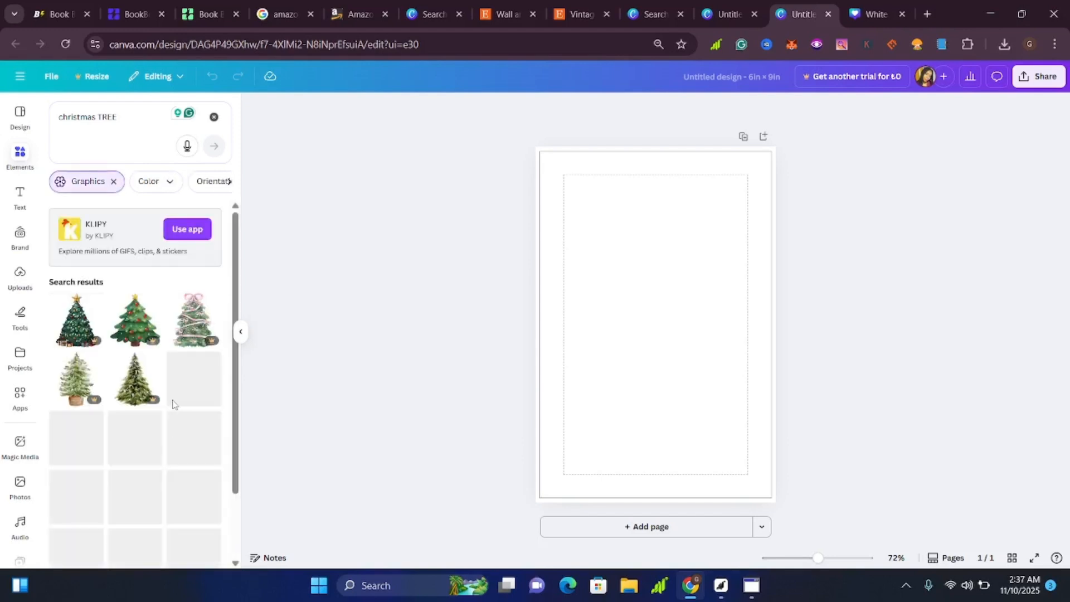
pyautogui.scroll(-2, 169, 411)
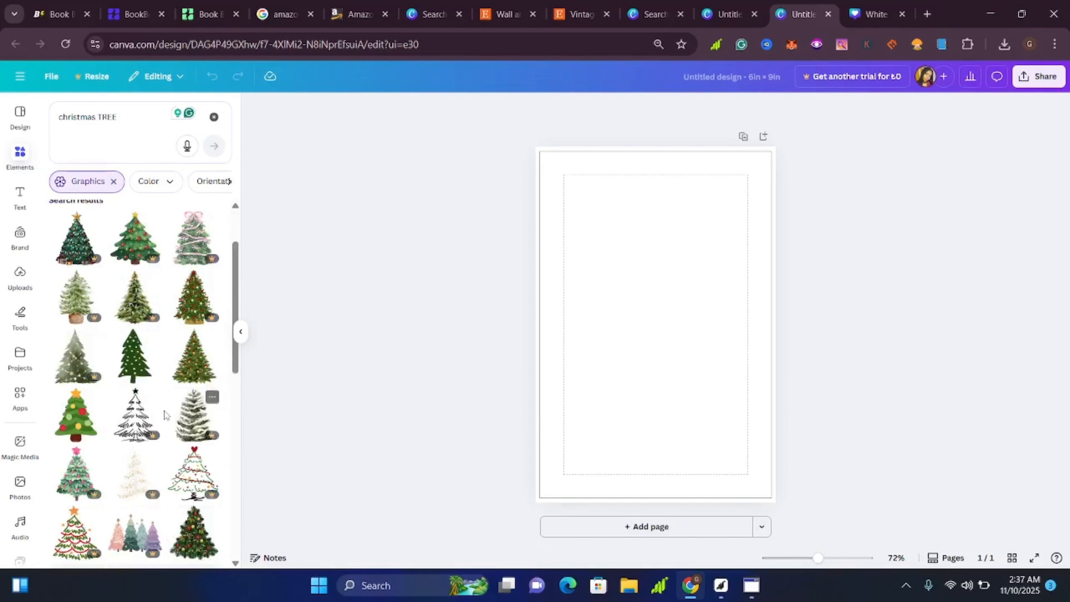
pyautogui.scroll(-3, 169, 410)
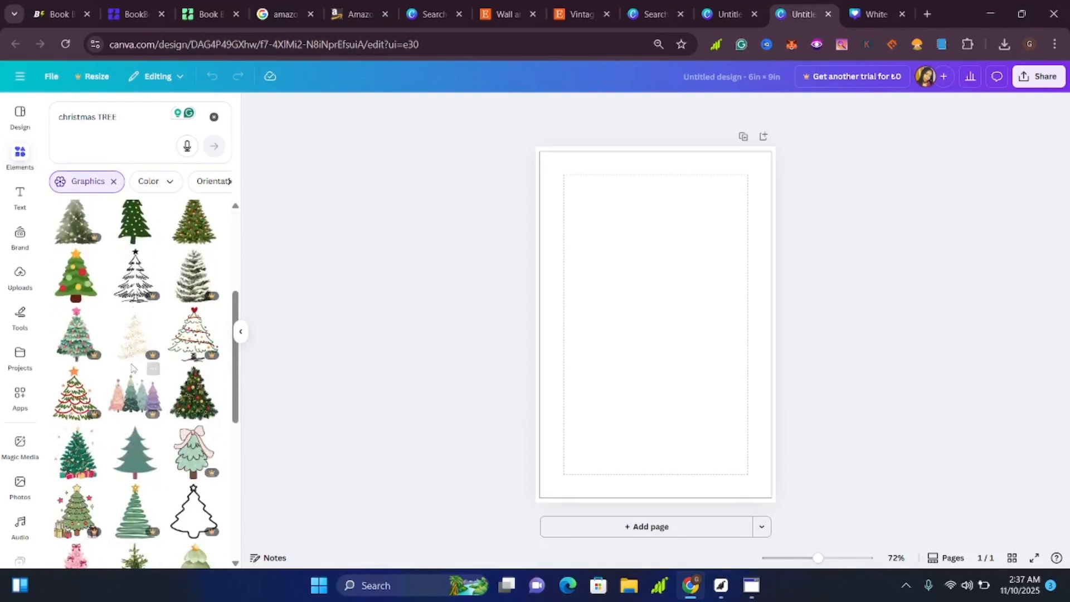
pyautogui.scroll(5, 187, 411)
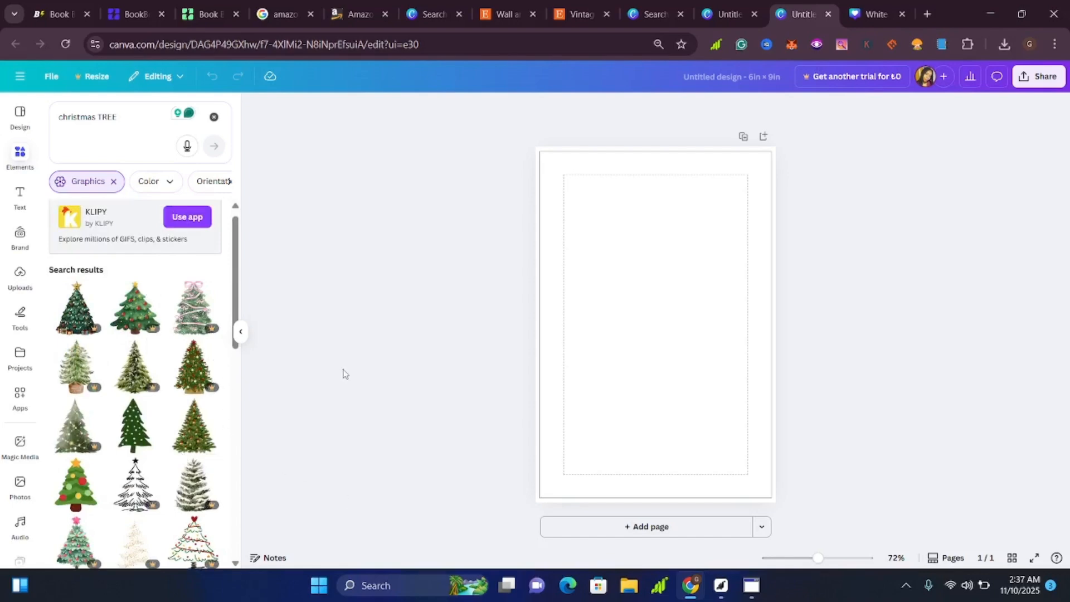
# Recheck the Etsy tree artwork, then add the dark green tree graphic with red and gold ornaments to the Canva page.
pyautogui.click(562, 16)
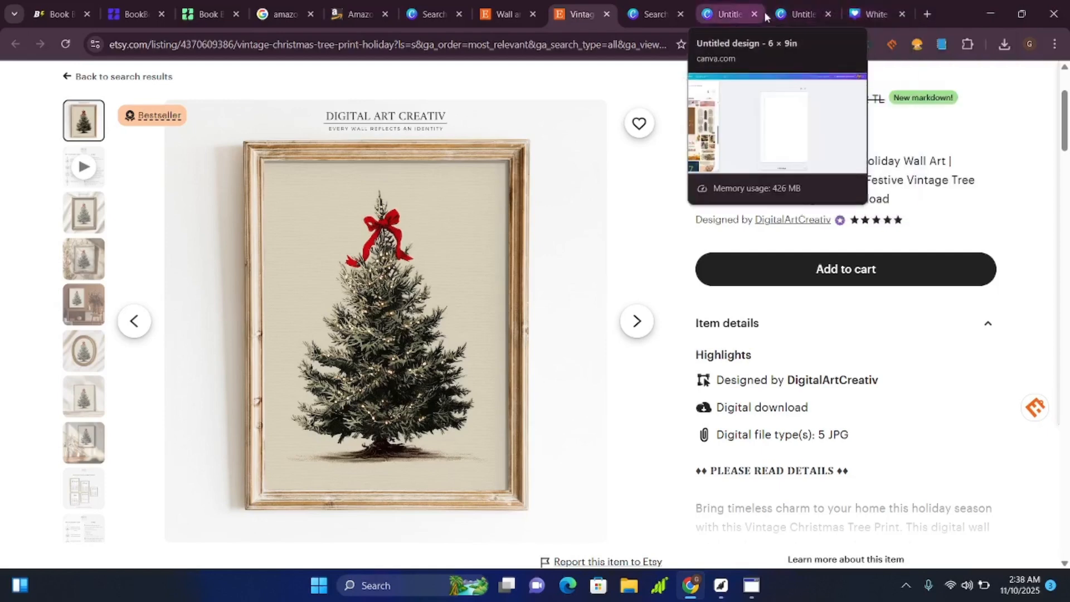
pyautogui.click(795, 9)
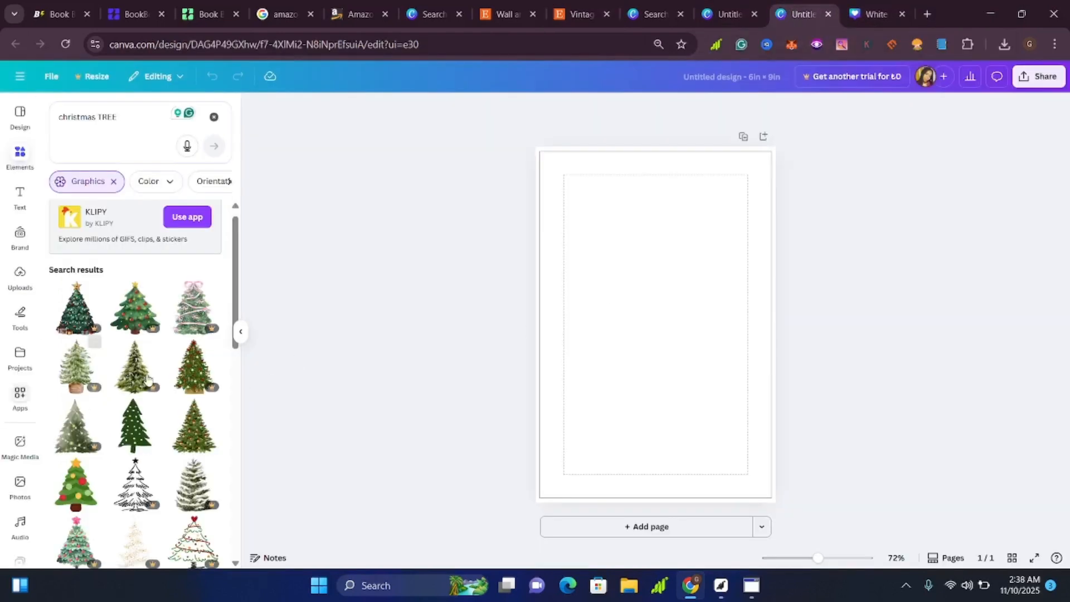
pyautogui.scroll(-3, 153, 466)
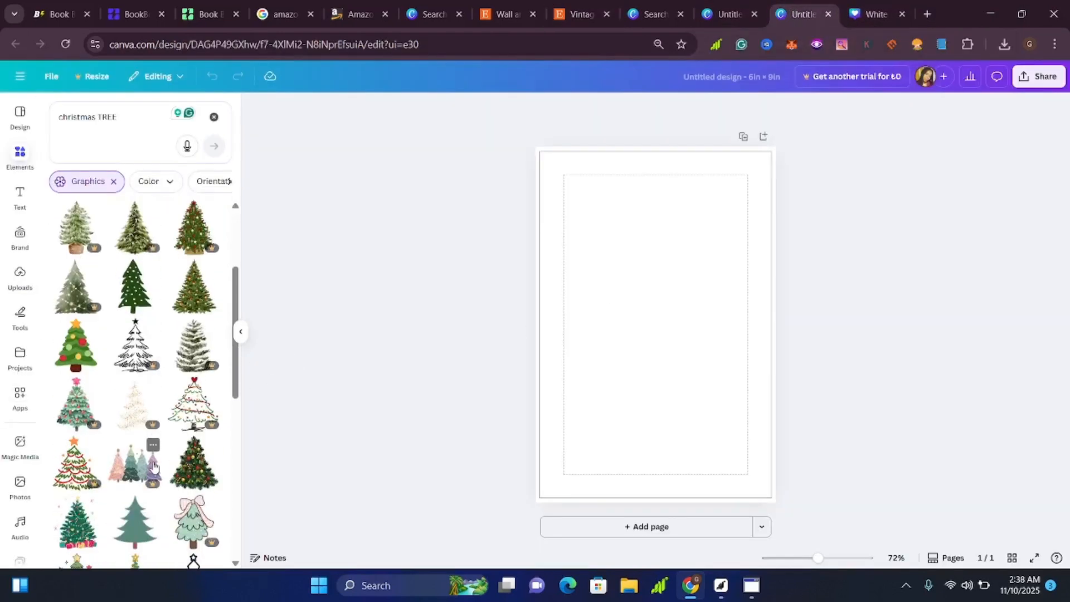
pyautogui.scroll(-3, 154, 466)
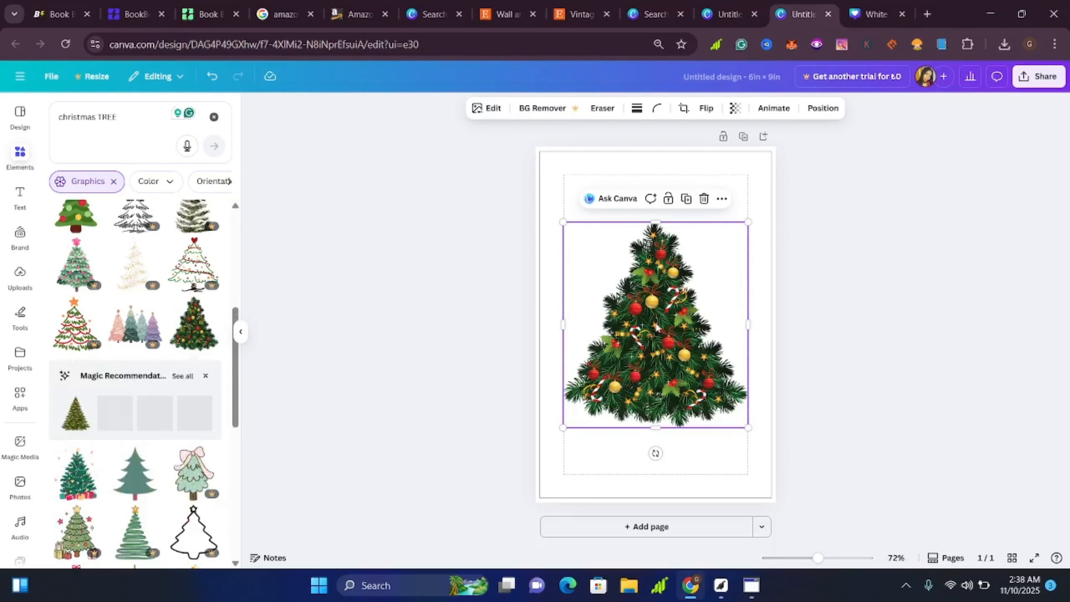
# Try a grey-brown page background, #8D7B7B, behind the Christmas tree.
pyautogui.click(699, 172)
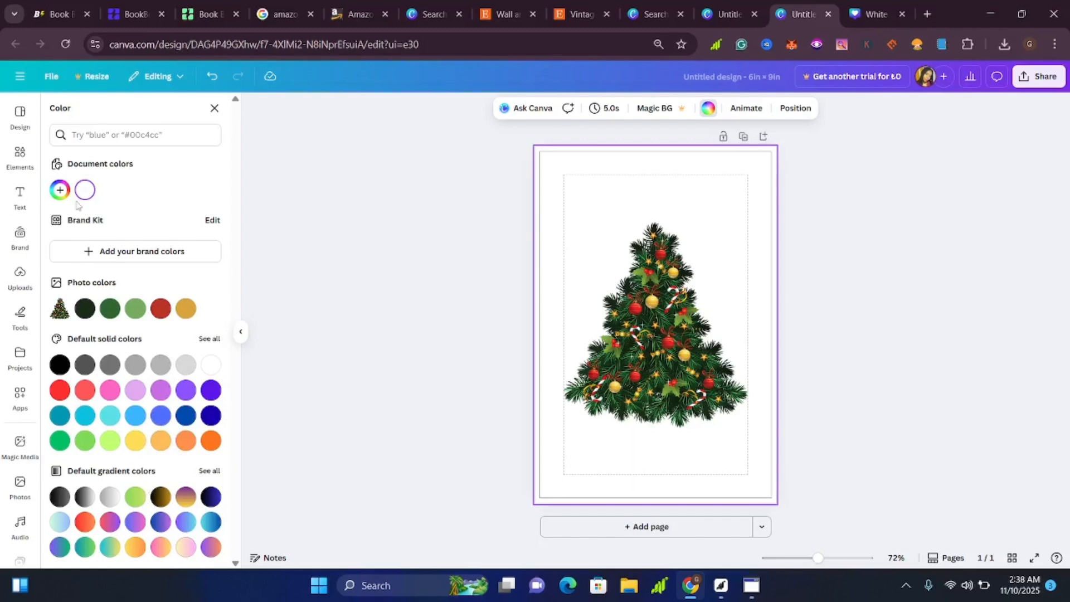
pyautogui.click(60, 190)
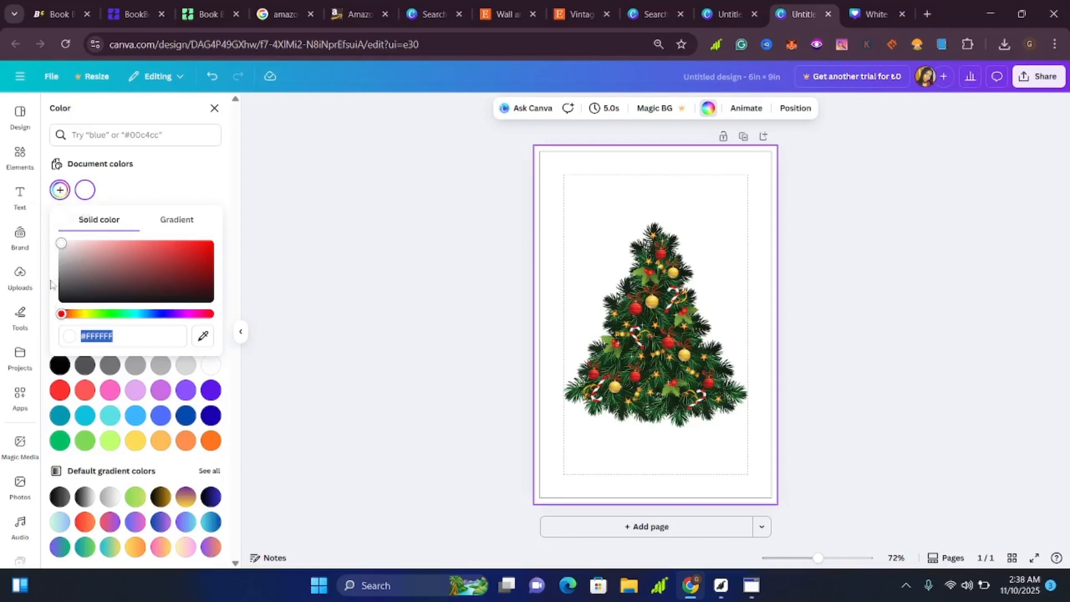
pyautogui.click(80, 269)
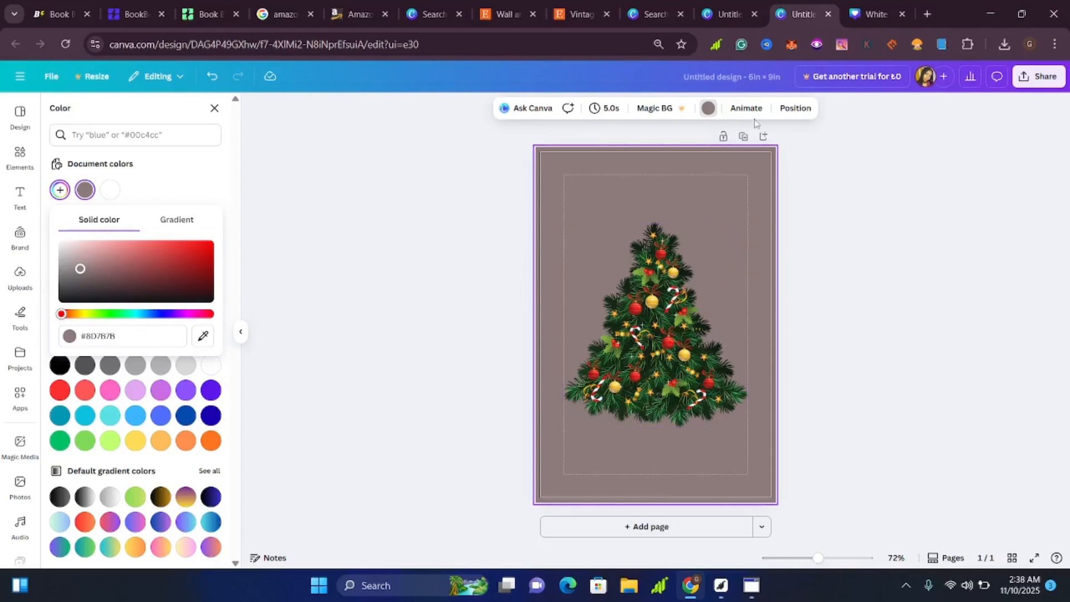
pyautogui.doubleClick(727, 239)
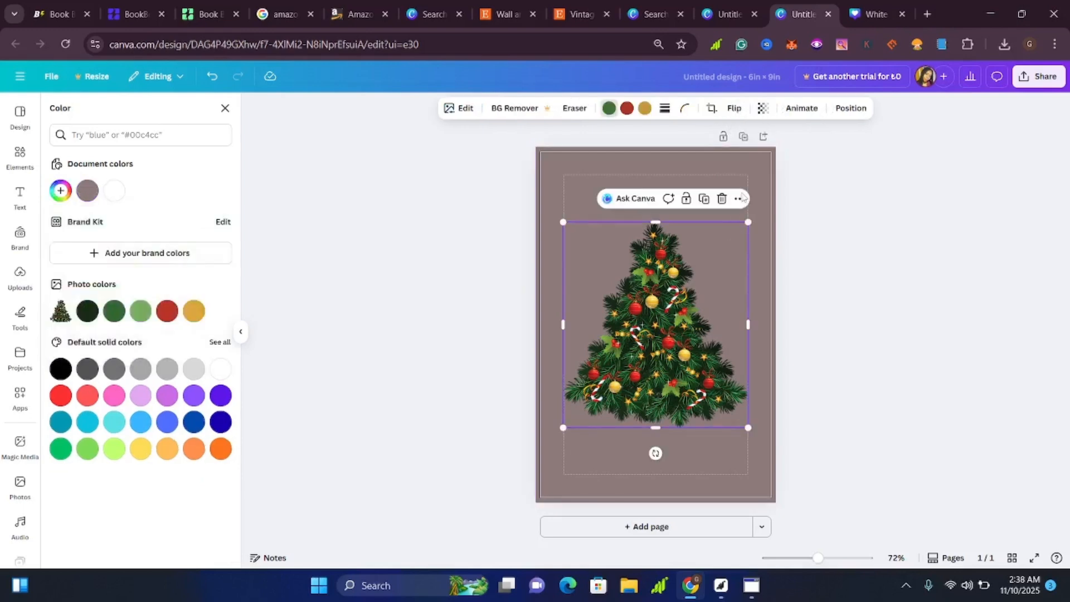
pyautogui.click(748, 181)
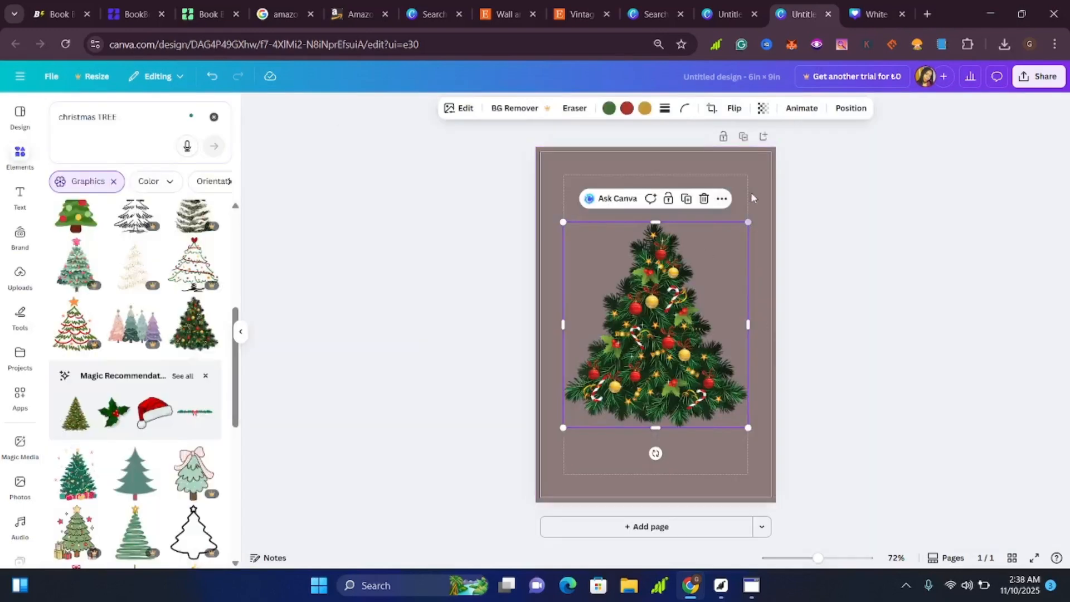
# Set the page background to pale green #EFF8EE, lightened from the dark green photo color of the tree.
pyautogui.click(748, 184)
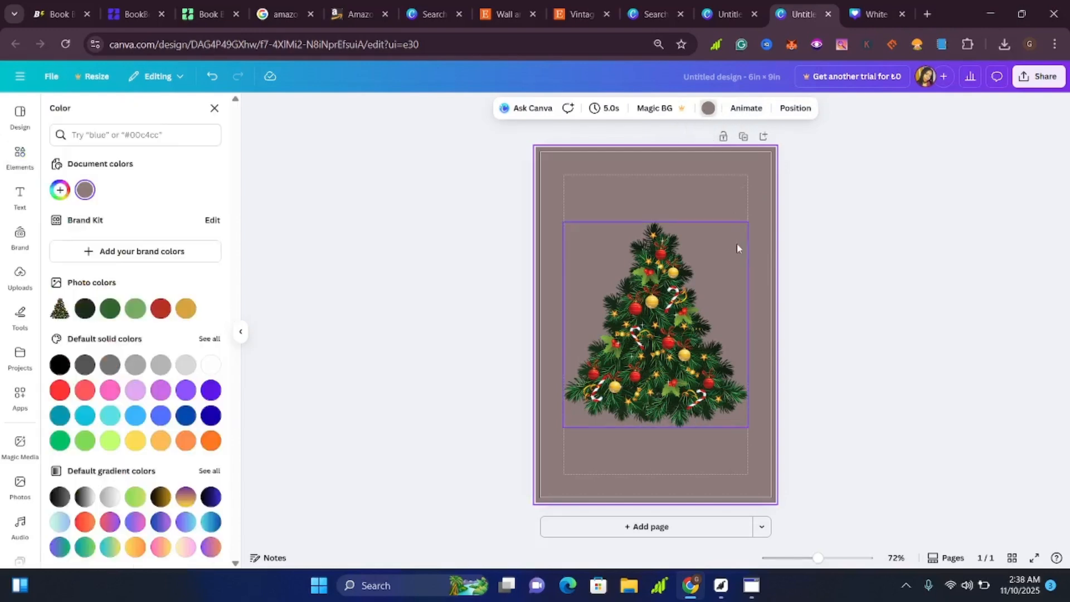
pyautogui.click(211, 367)
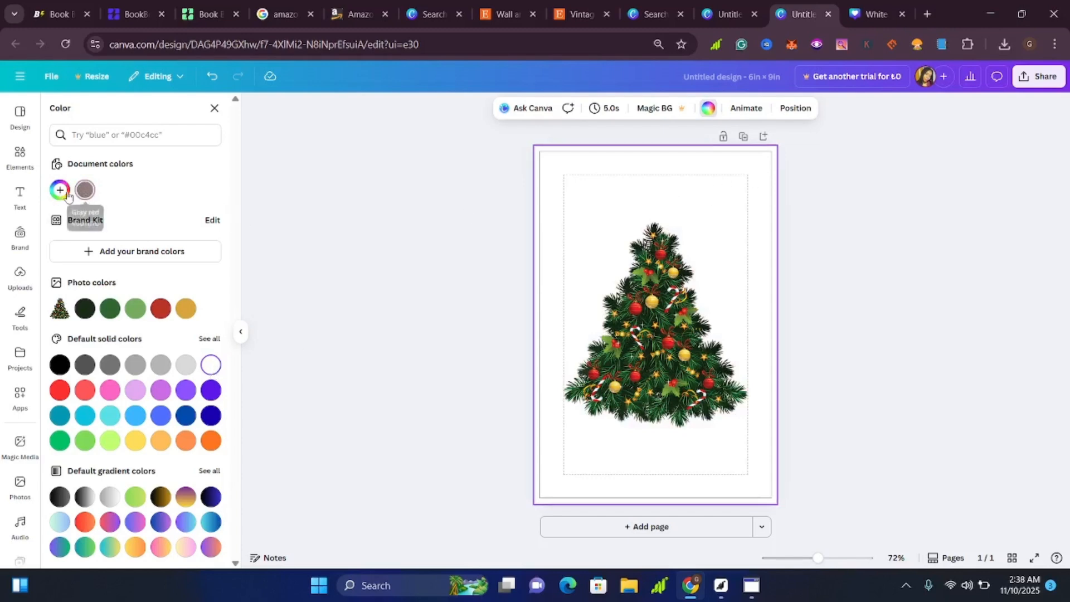
pyautogui.click(83, 309)
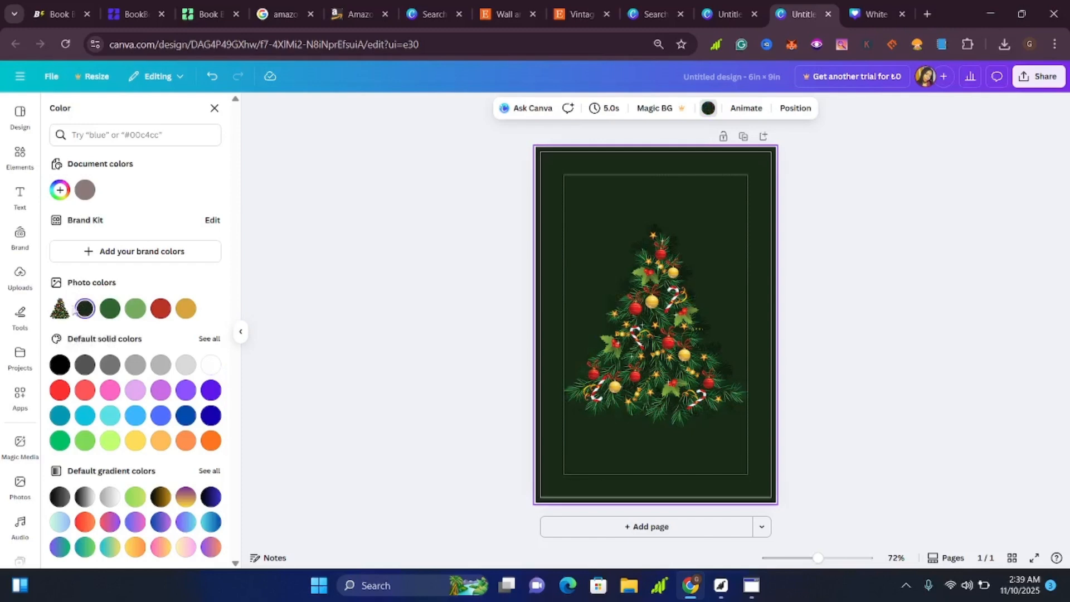
pyautogui.click(57, 191)
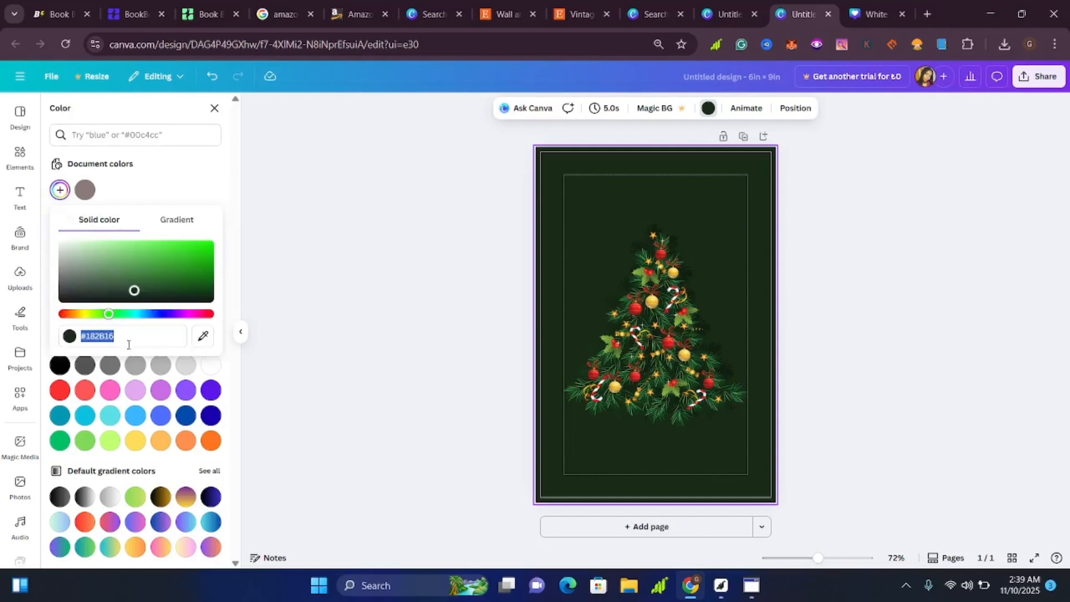
pyautogui.click(72, 248)
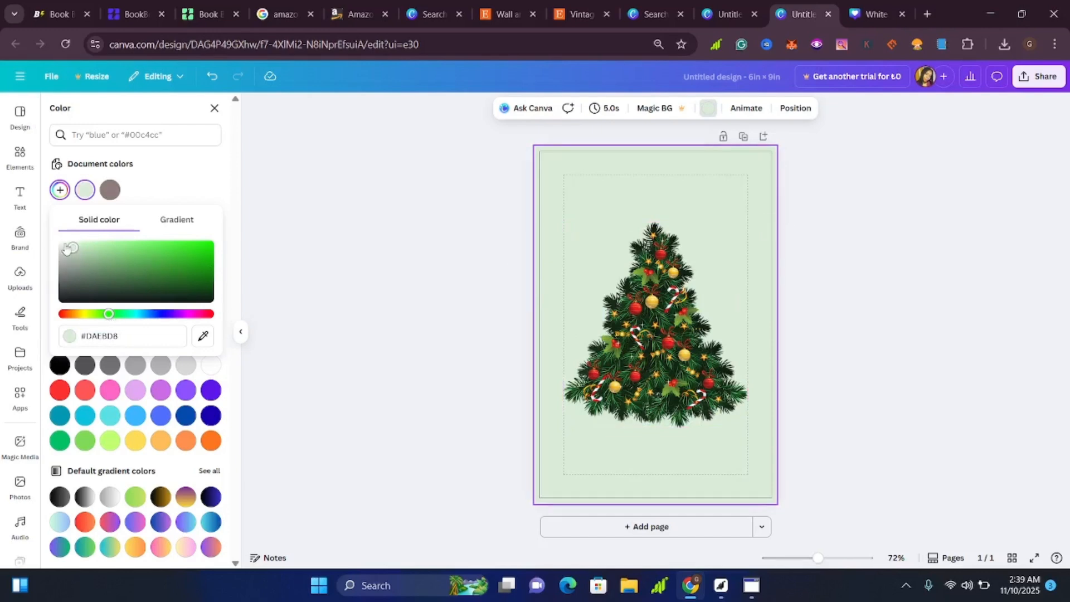
pyautogui.moveTo(73, 247); pyautogui.dragTo(66, 245)
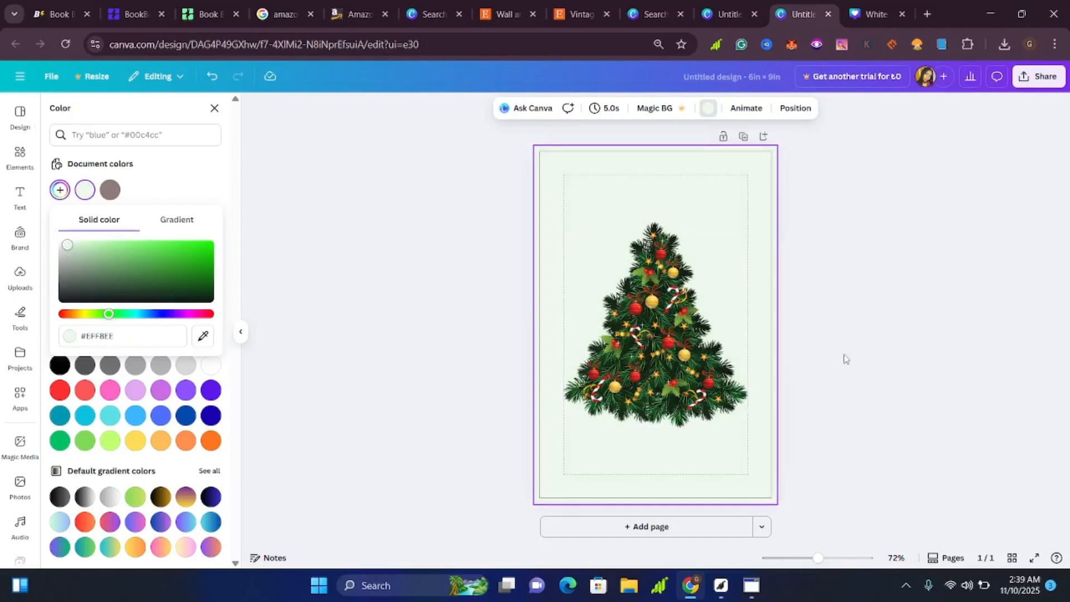
pyautogui.click(690, 377)
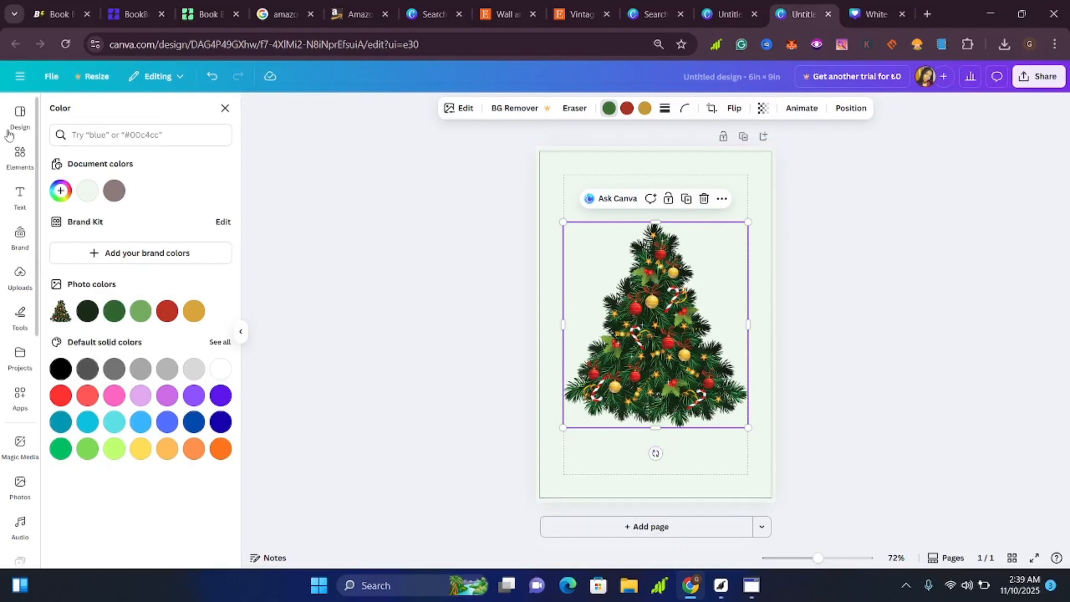
pyautogui.click(226, 108)
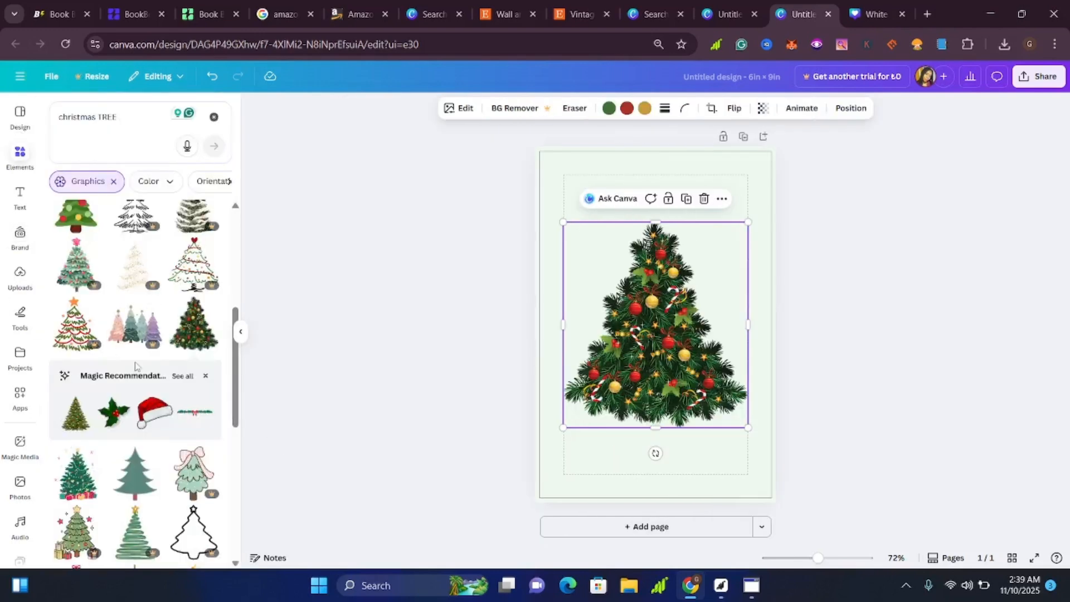
# Look through the Christmas tree graphics for an alternative to the decorated tree on the page.
pyautogui.scroll(4, 135, 366)
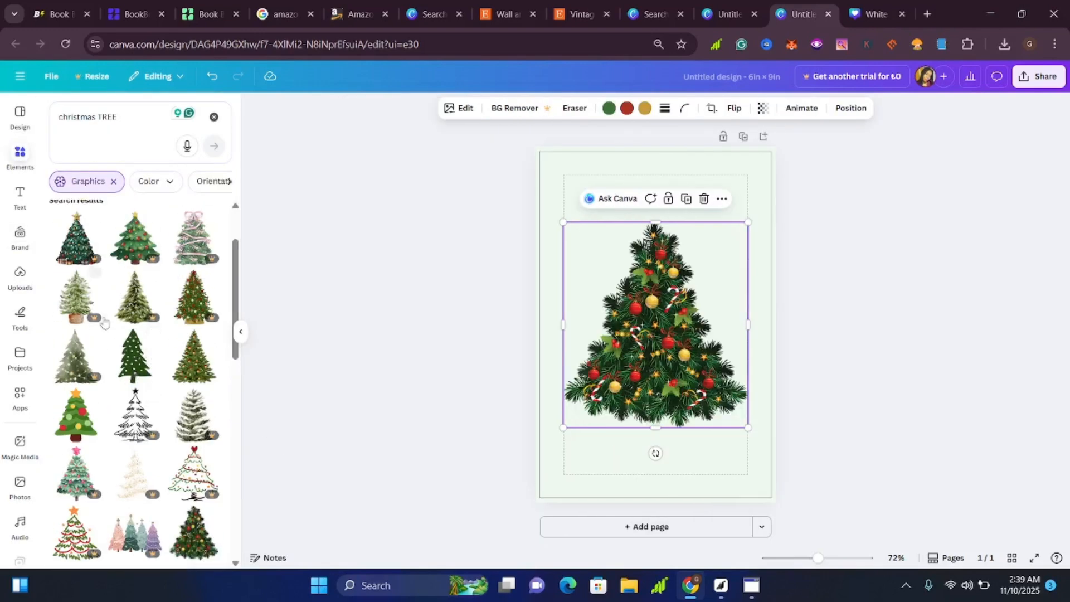
pyautogui.scroll(2, 148, 302)
pyautogui.scroll(-10, 148, 302)
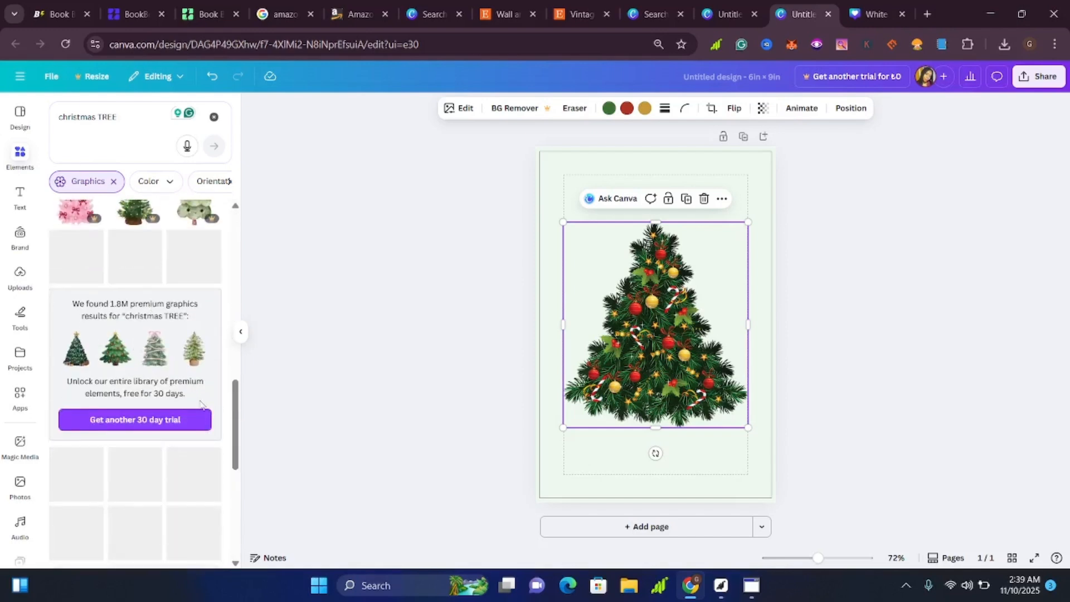
pyautogui.scroll(-5, 178, 389)
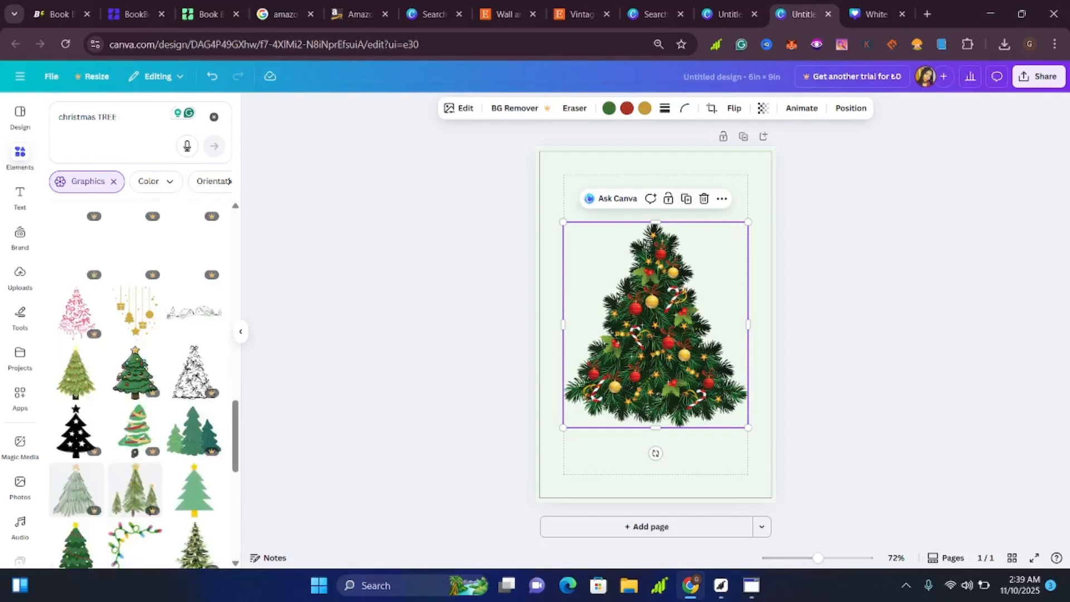
pyautogui.scroll(-6, 177, 395)
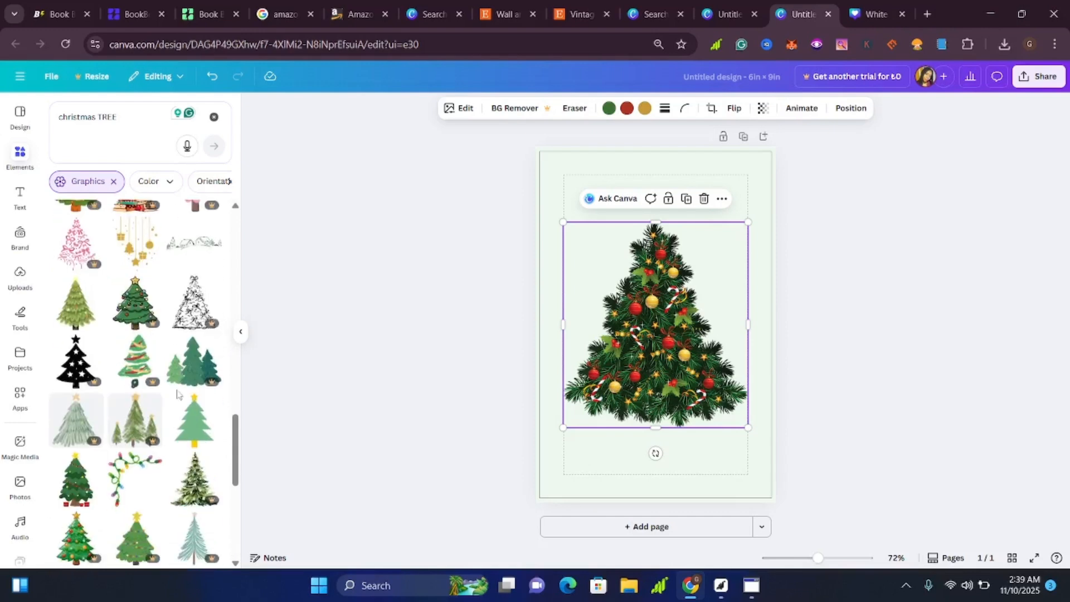
pyautogui.scroll(-6, 177, 395)
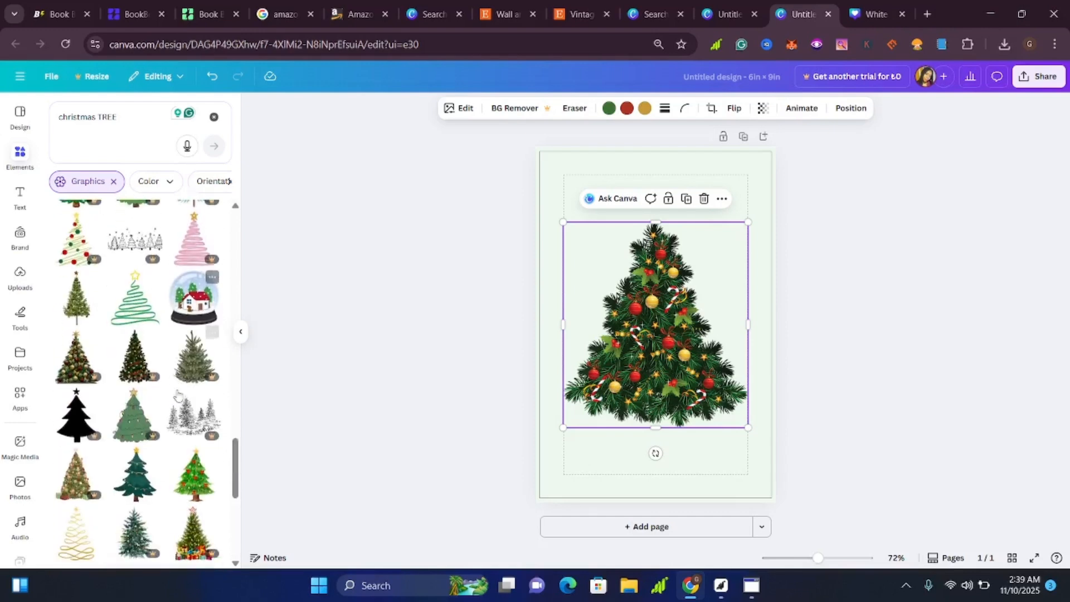
pyautogui.scroll(-2, 177, 395)
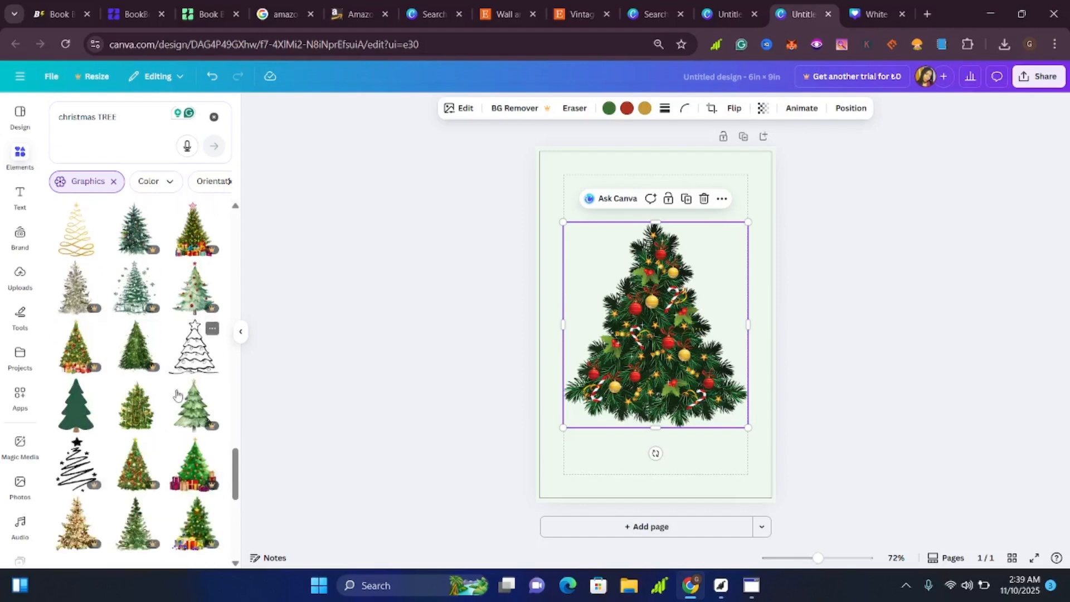
pyautogui.scroll(-8, 177, 394)
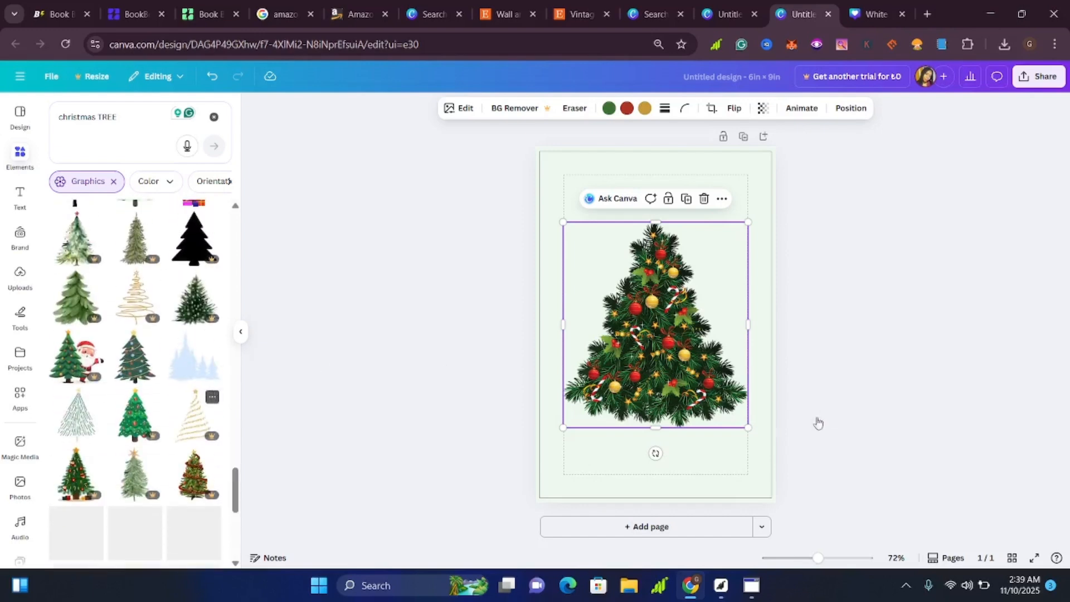
pyautogui.moveTo(631, 366)
pyautogui.mouseDown()
pyautogui.moveTo(633, 377)
pyautogui.moveTo(635, 363)
pyautogui.mouseUp()
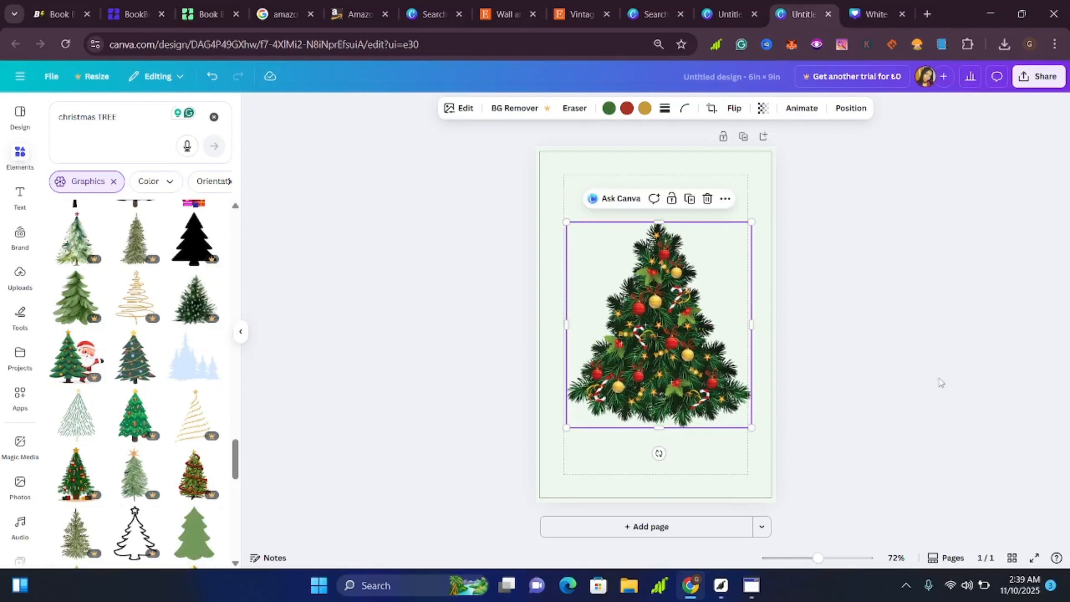
pyautogui.click(940, 382)
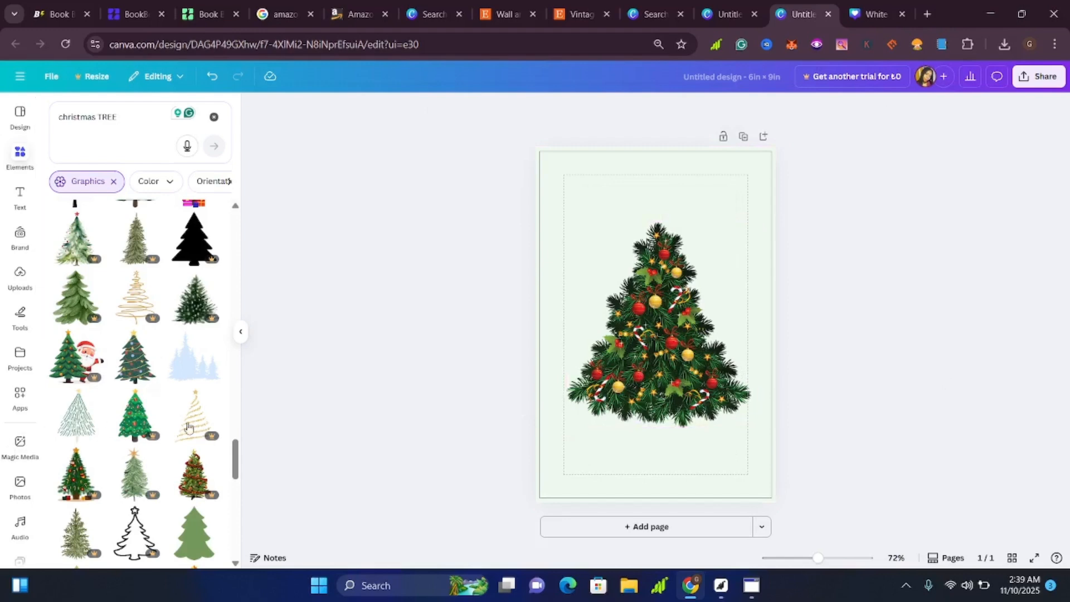
pyautogui.scroll(-5, 135, 427)
pyautogui.scroll(-1, 186, 438)
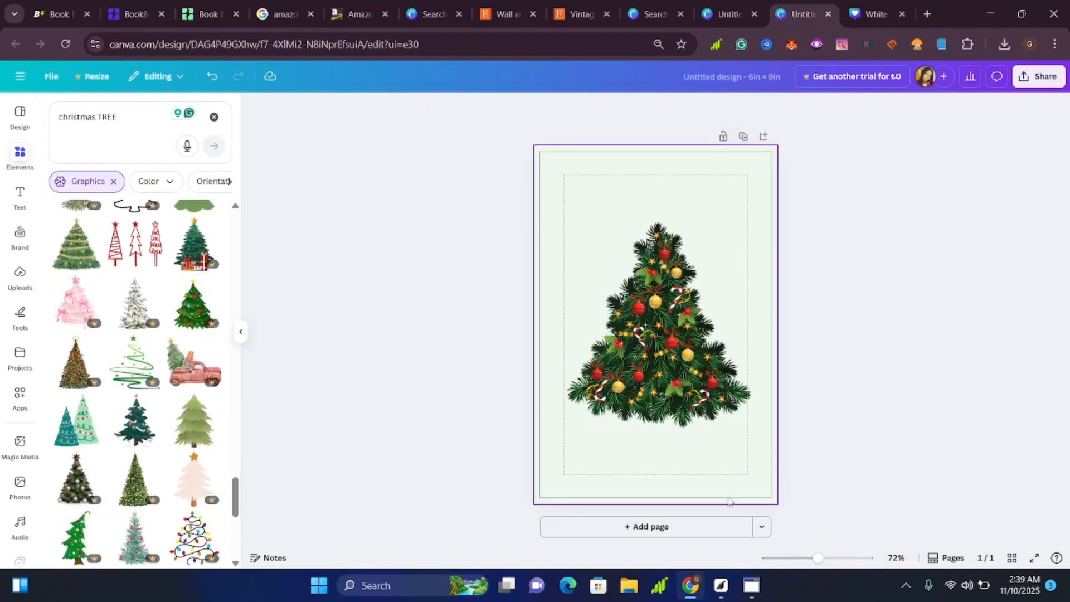
# Recheck the Etsy tree artwork, then add the plain green fir tree graphic with a brown trunk to the Canva page.
pyautogui.click(581, 10)
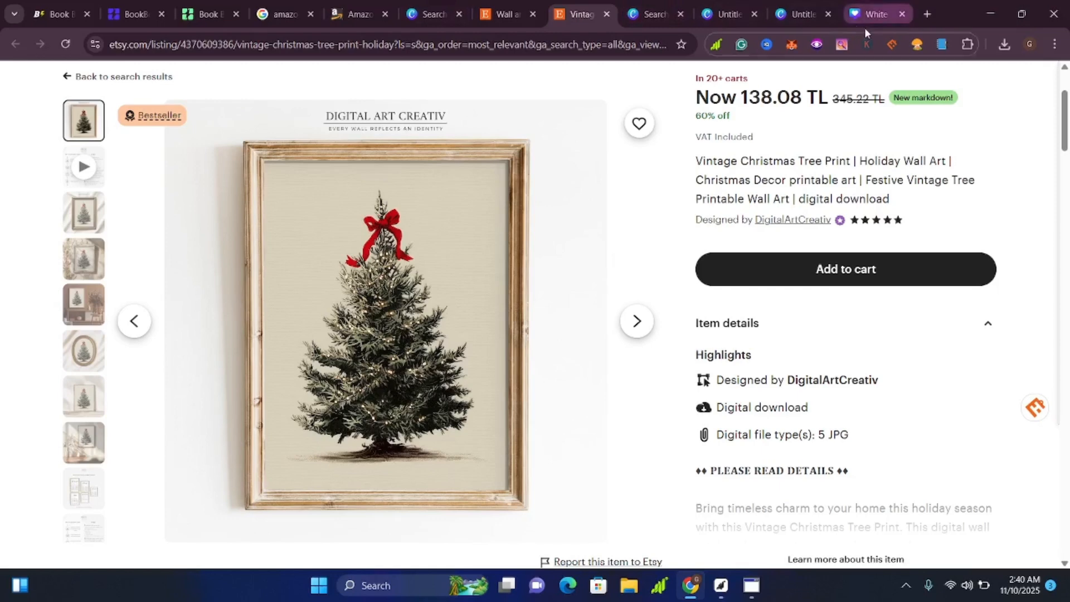
pyautogui.click(788, 16)
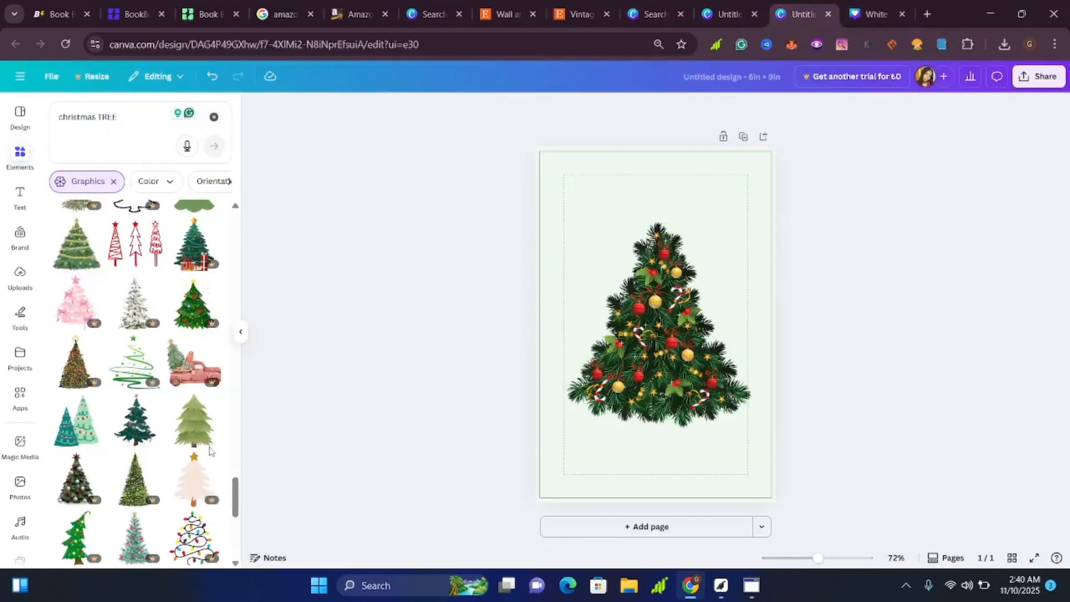
pyautogui.scroll(-4, 171, 422)
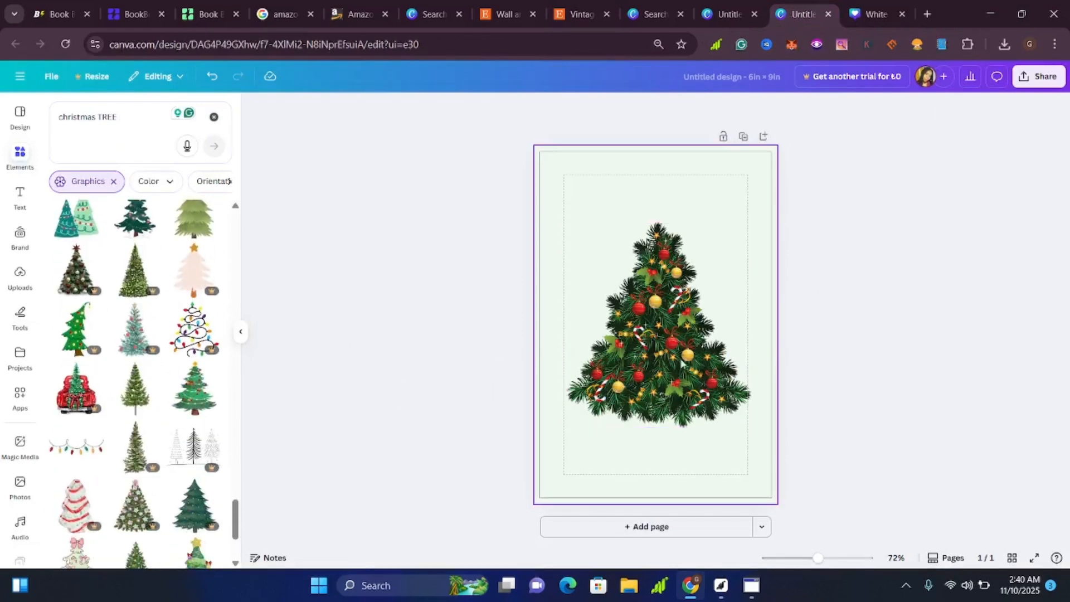
pyautogui.scroll(-5, 153, 483)
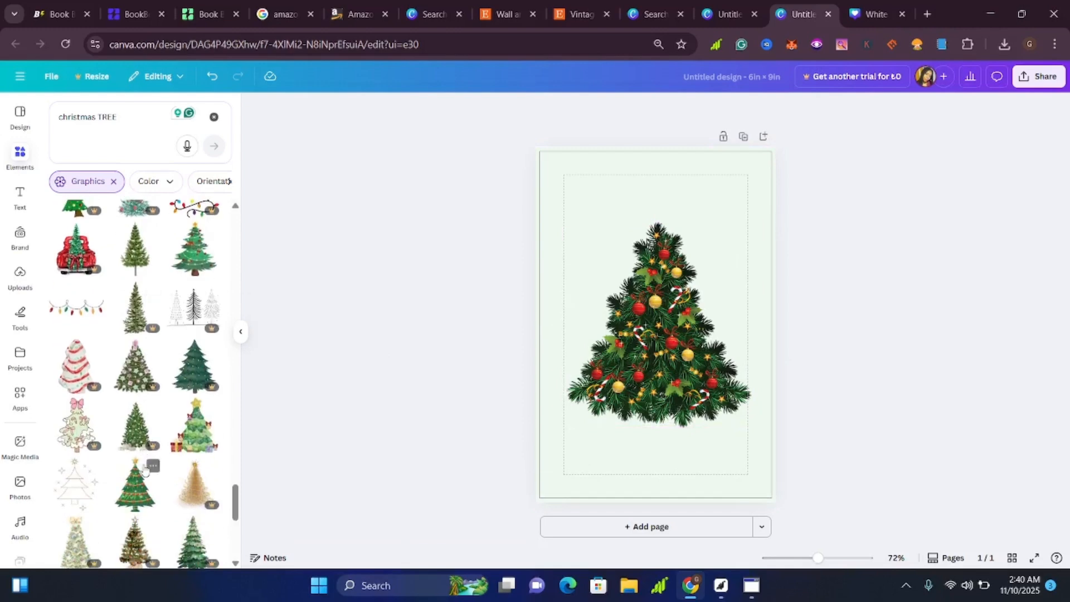
pyautogui.scroll(-4, 97, 413)
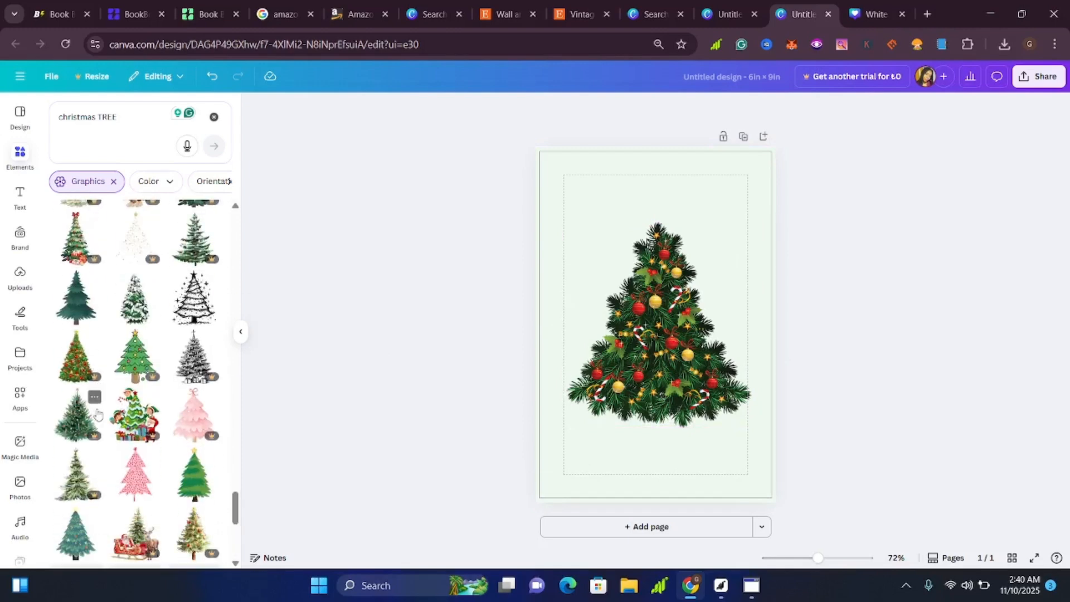
pyautogui.scroll(-5, 129, 432)
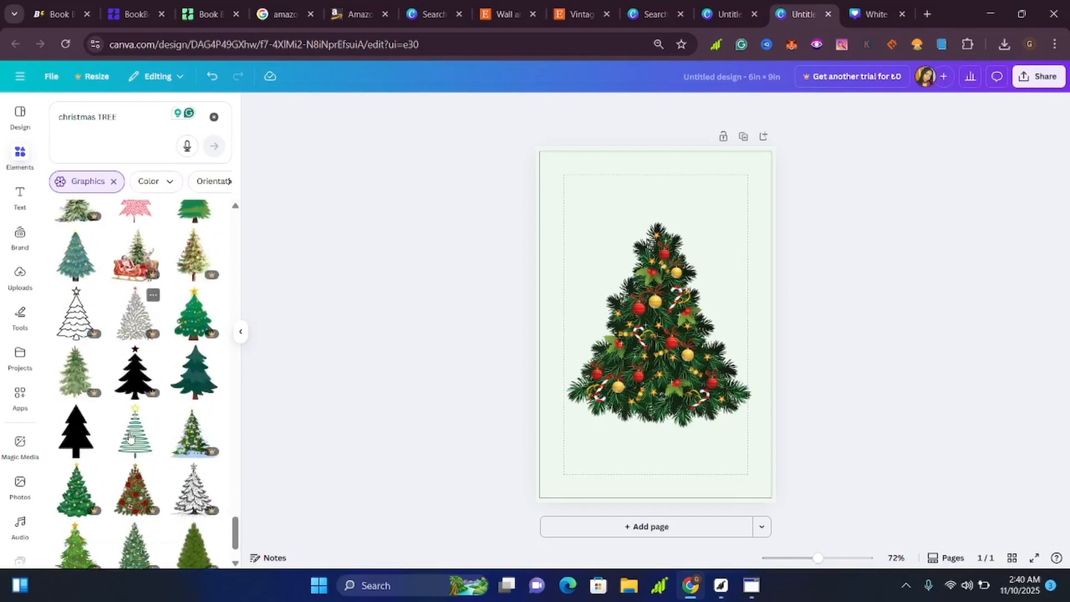
pyautogui.scroll(-5, 129, 436)
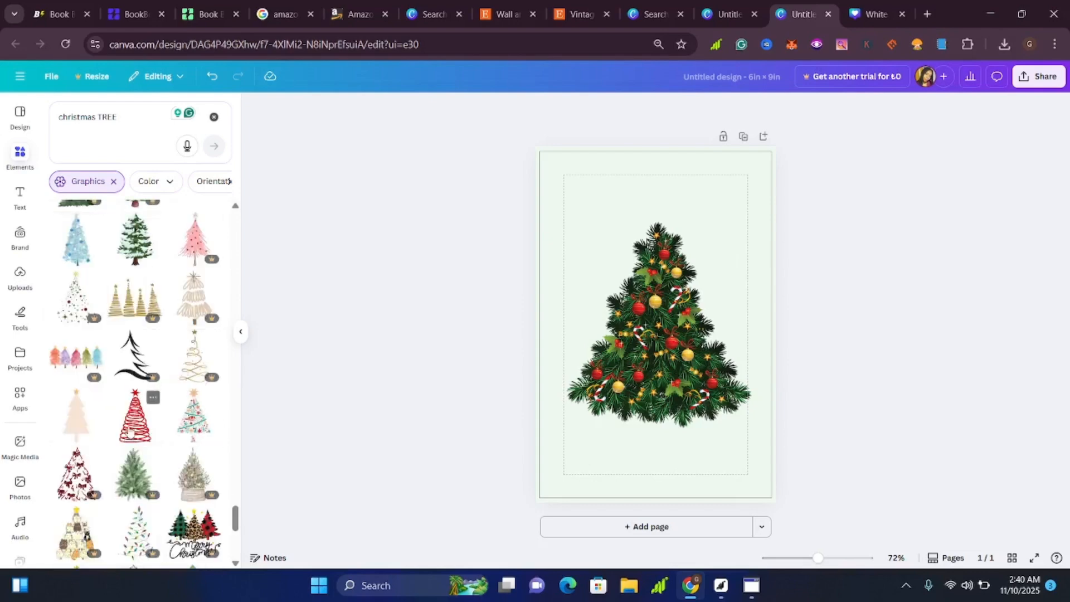
pyautogui.scroll(-6, 131, 428)
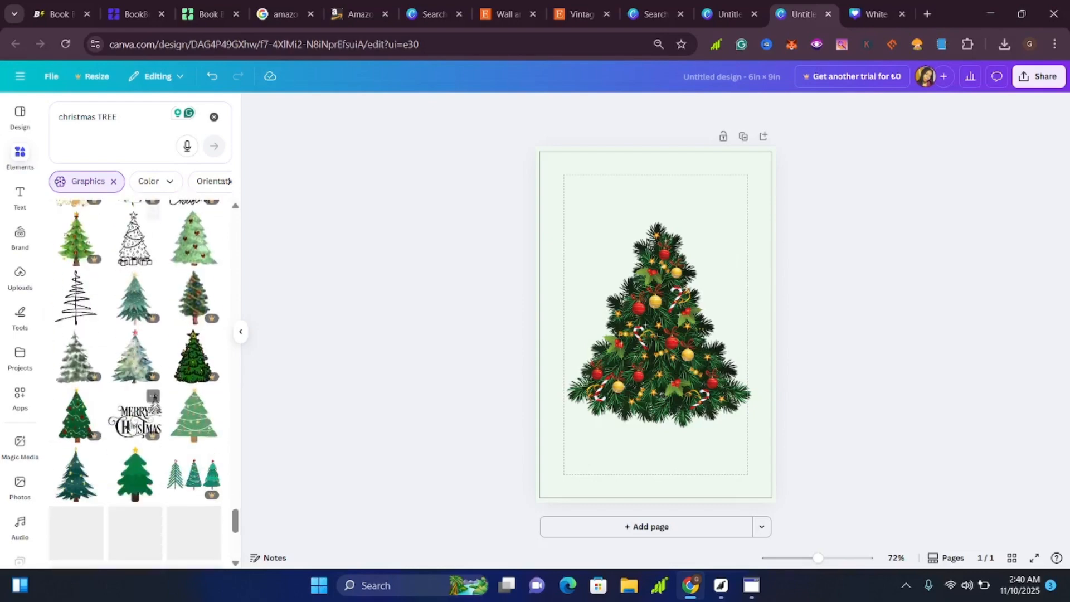
pyautogui.scroll(-4, 133, 423)
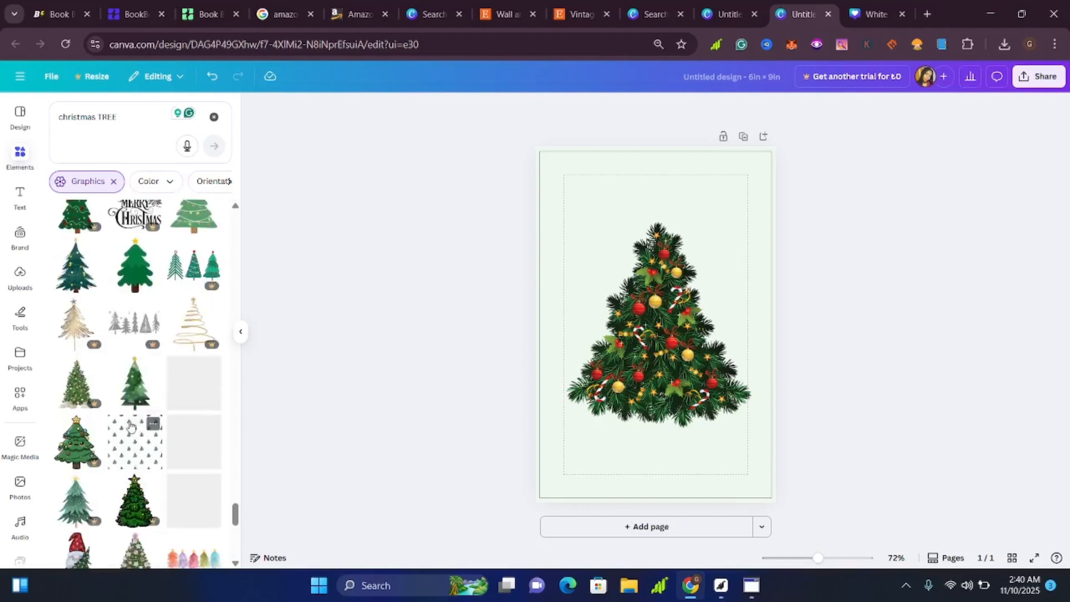
pyautogui.scroll(-3, 130, 425)
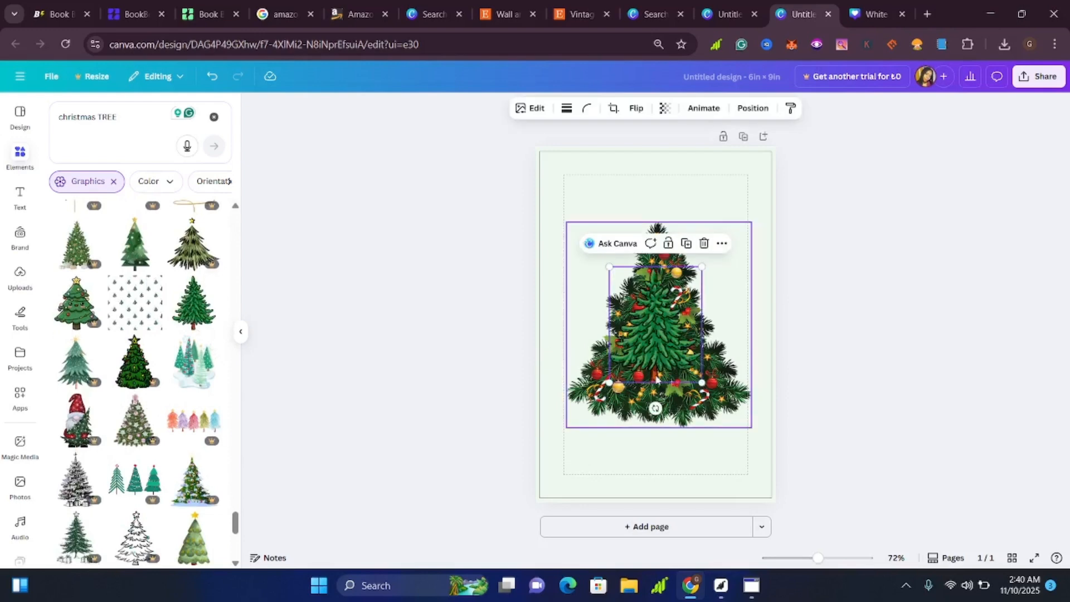
# Move the plain green tree to the upper left of the page and delete the decorated tree.
pyautogui.moveTo(697, 337); pyautogui.dragTo(651, 245)
pyautogui.click(709, 372)
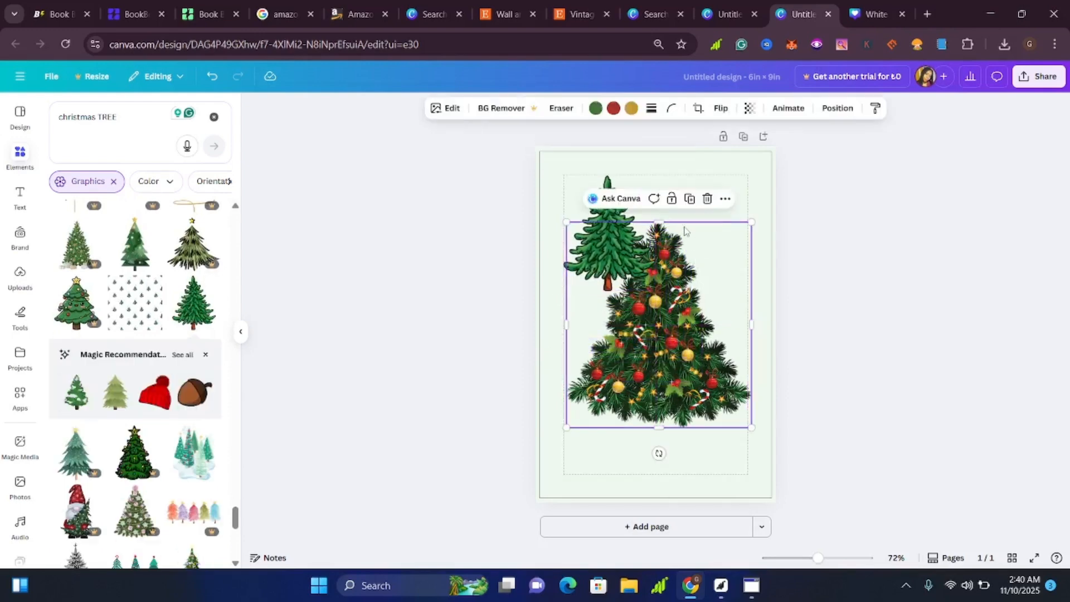
pyautogui.moveTo(696, 335); pyautogui.dragTo(670, 410)
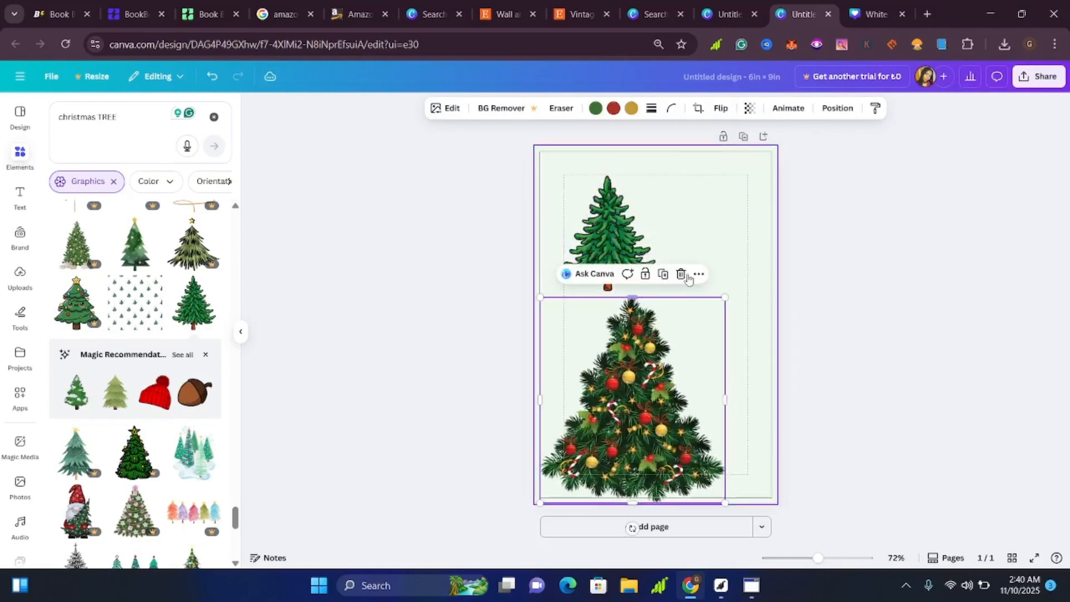
pyautogui.click(680, 273)
# Enlarge the plain green tree to nearly the width of the margin guides and center it in the lower part of the page.
pyautogui.moveTo(624, 231); pyautogui.dragTo(669, 327)
pyautogui.moveTo(609, 274); pyautogui.dragTo(571, 226)
pyautogui.moveTo(701, 227); pyautogui.dragTo(743, 202)
pyautogui.moveTo(683, 282); pyautogui.dragTo(691, 351)
pyautogui.click(796, 295)
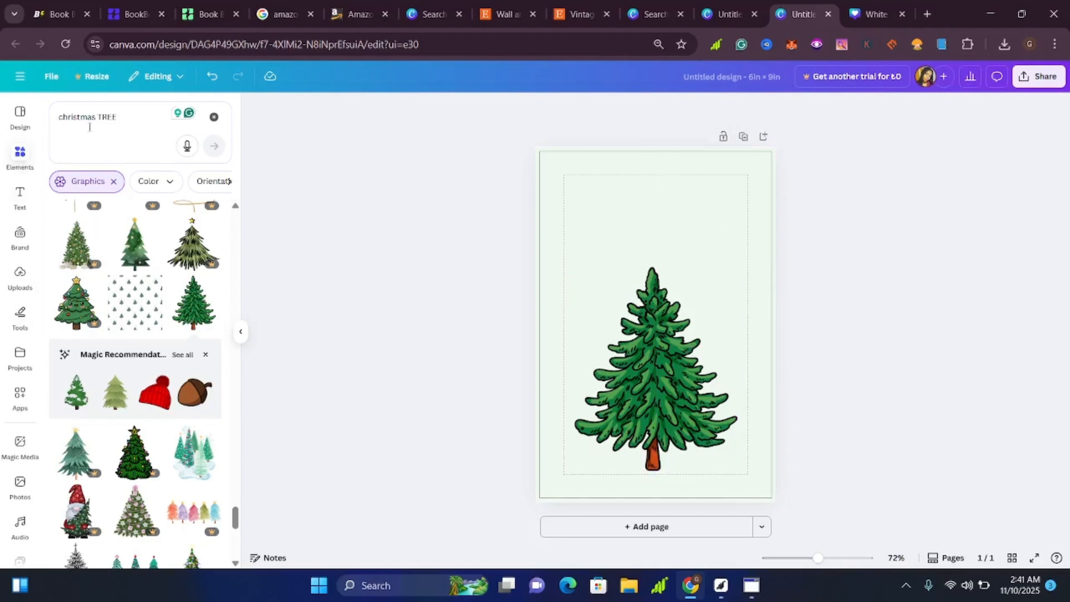
# Search the graphics for "pink bow" and look through the bow designs.
pyautogui.click(168, 114)
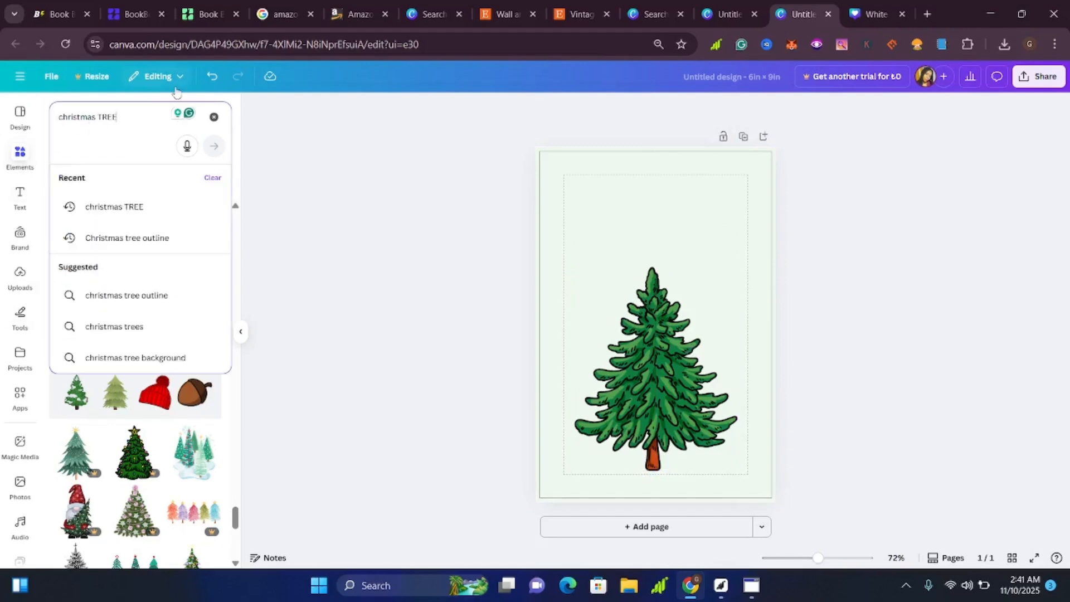
pyautogui.press('BackSpace')
pyautogui.press('BackSpace')
pyautogui.press('BackSpace')
pyautogui.press('BackSpace')
pyautogui.press('BackSpace')
pyautogui.press('BackSpace')
pyautogui.press('BackSpace')
pyautogui.press('BackSpace')
pyautogui.press('BackSpace')
pyautogui.write('BO')
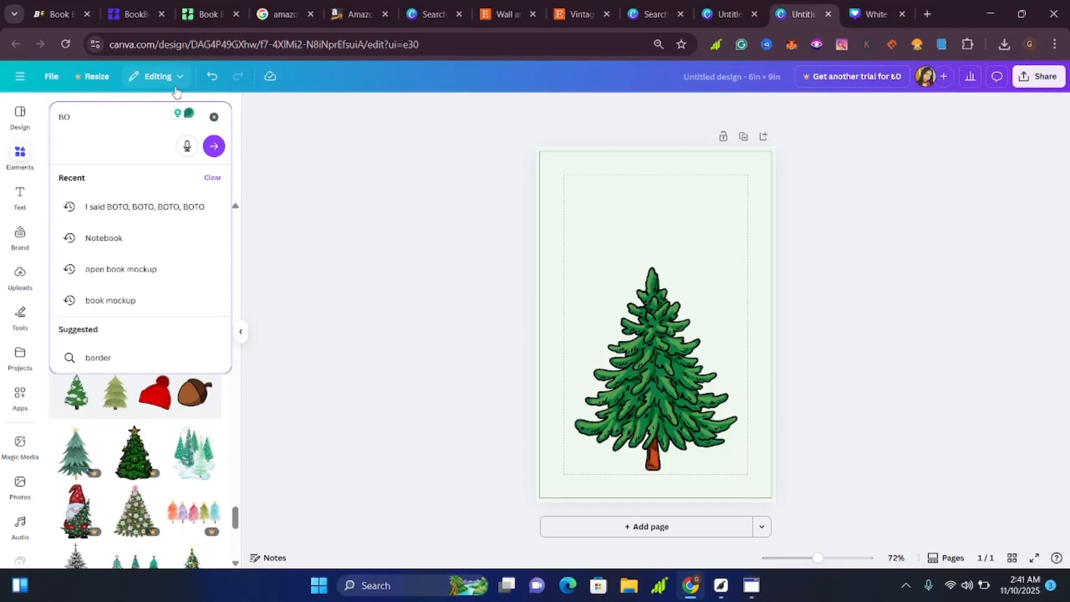
pyautogui.write('W')
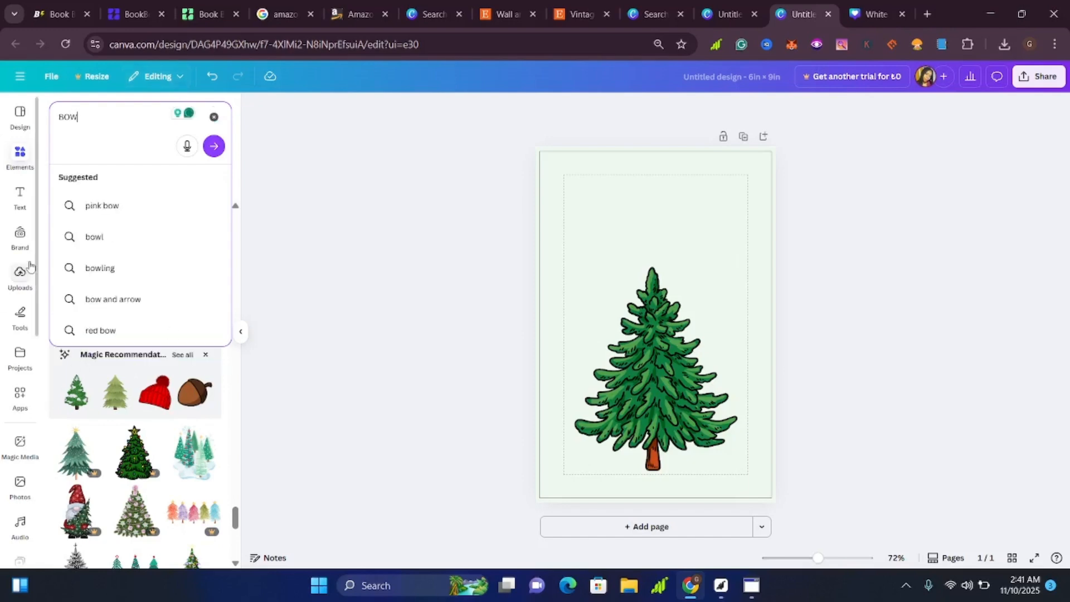
pyautogui.click(102, 206)
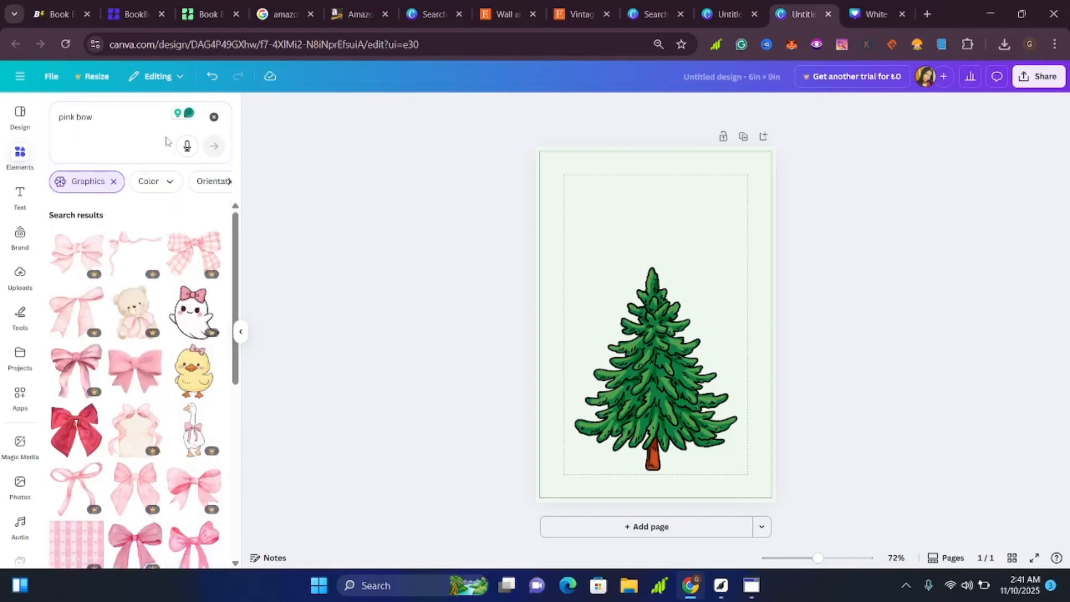
pyautogui.scroll(-5, 146, 454)
# Replace the "pink bow" search with a graphics search for "red bow".
pyautogui.click(104, 117)
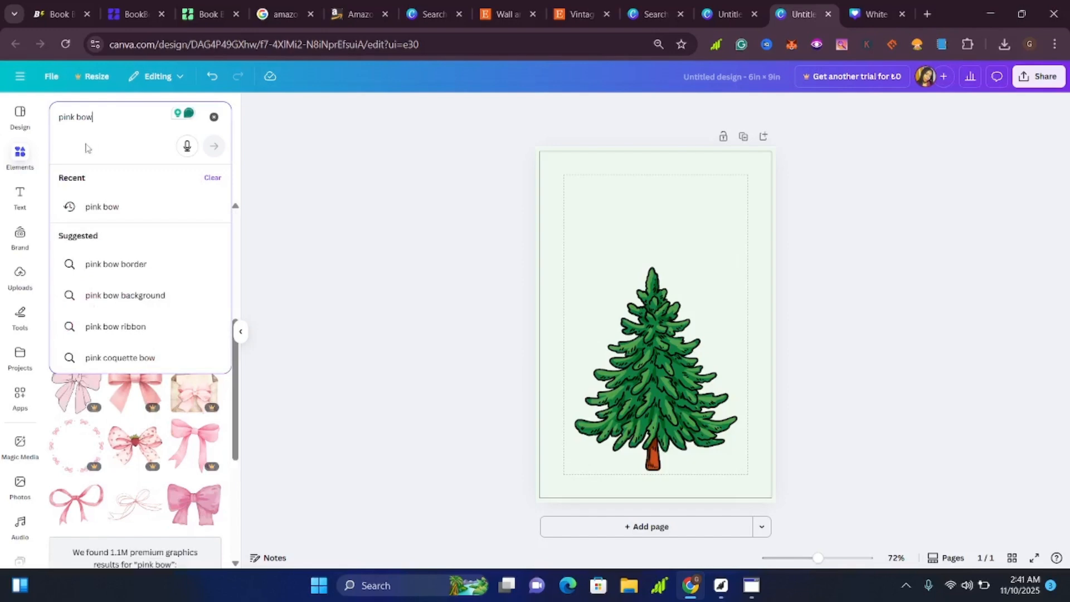
pyautogui.press('BackSpace')
pyautogui.press('BackSpace')
pyautogui.press('BackSpace')
pyautogui.press('BackSpace')
pyautogui.press('BackSpace')
pyautogui.press('BackSpace')
pyautogui.press('BackSpace')
pyautogui.press('BackSpace')
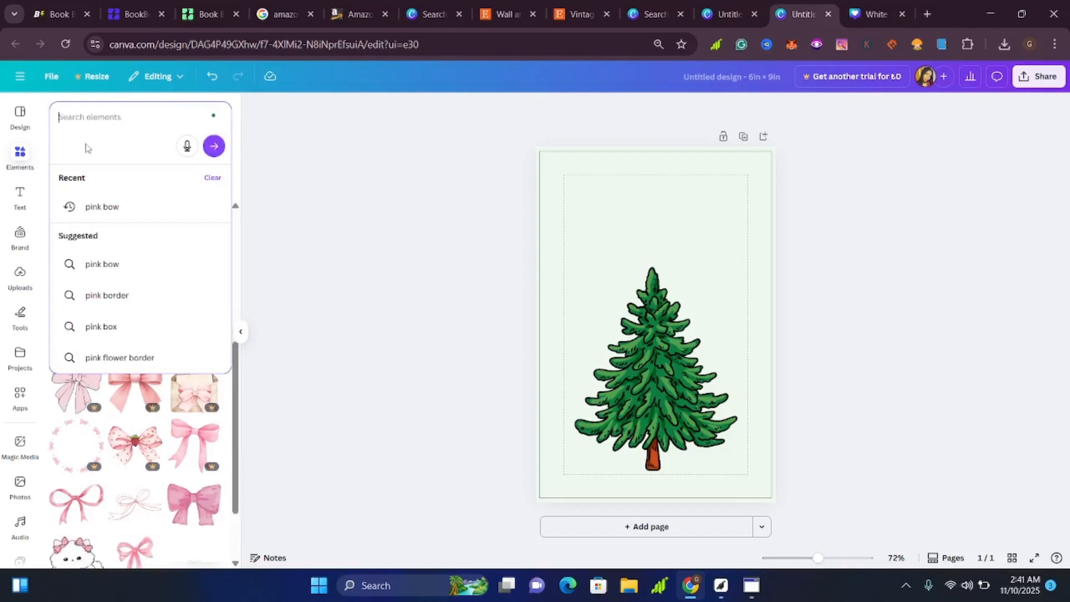
pyautogui.write('R')
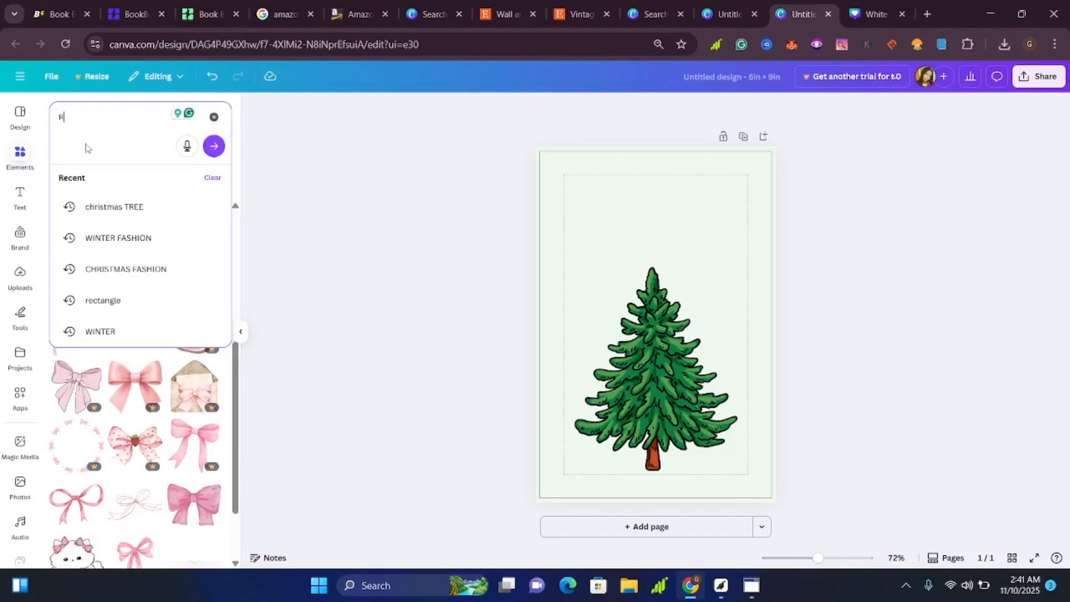
pyautogui.write('ED B')
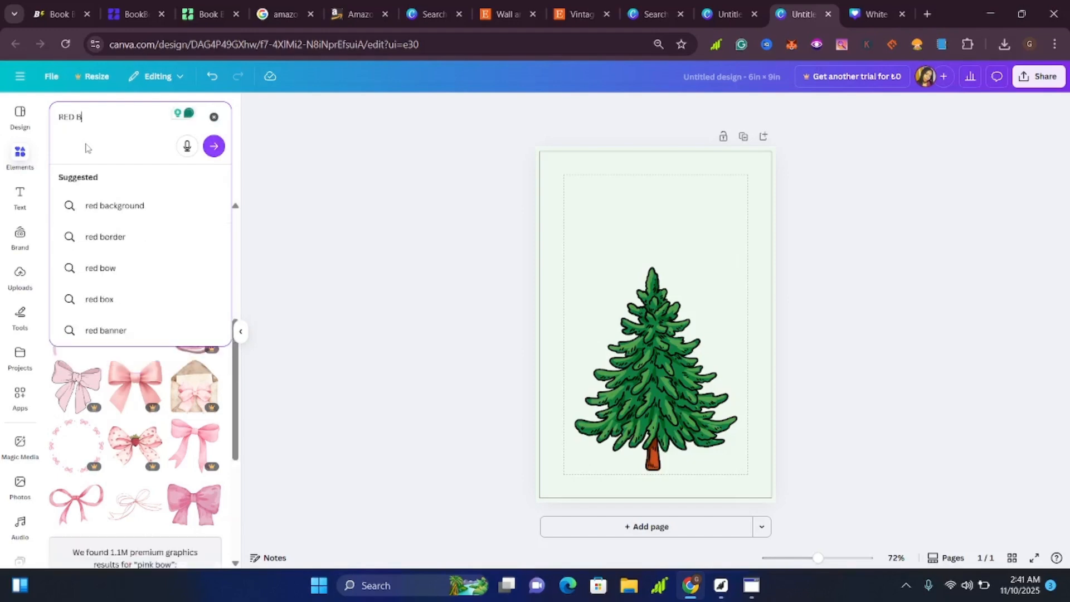
pyautogui.click(122, 274)
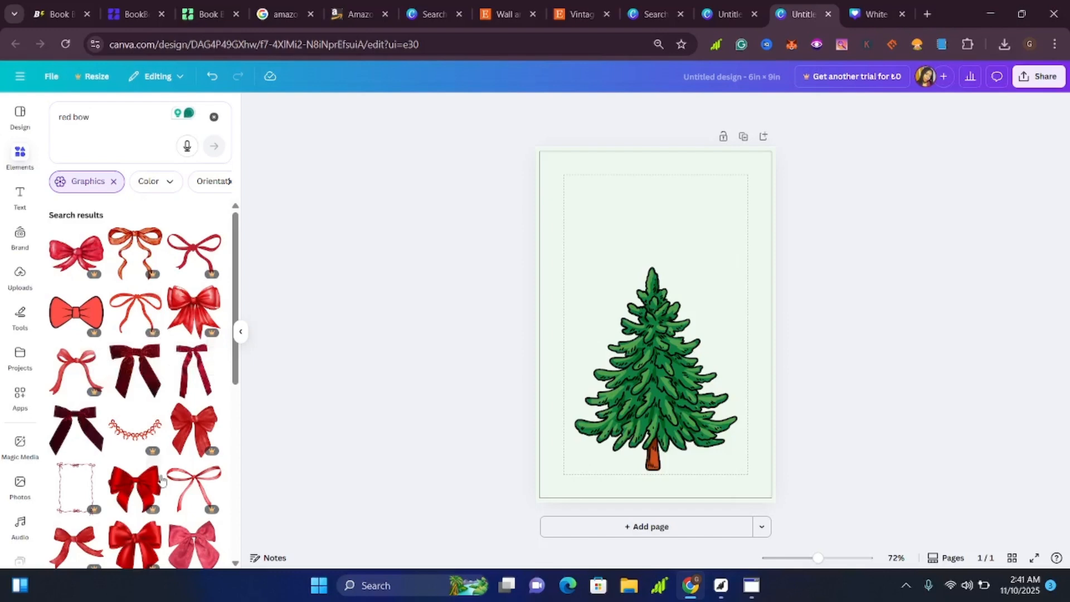
# Find the free flat red ribbon bow with two open loops among the results and add it to the page.
pyautogui.scroll(-2, 201, 373)
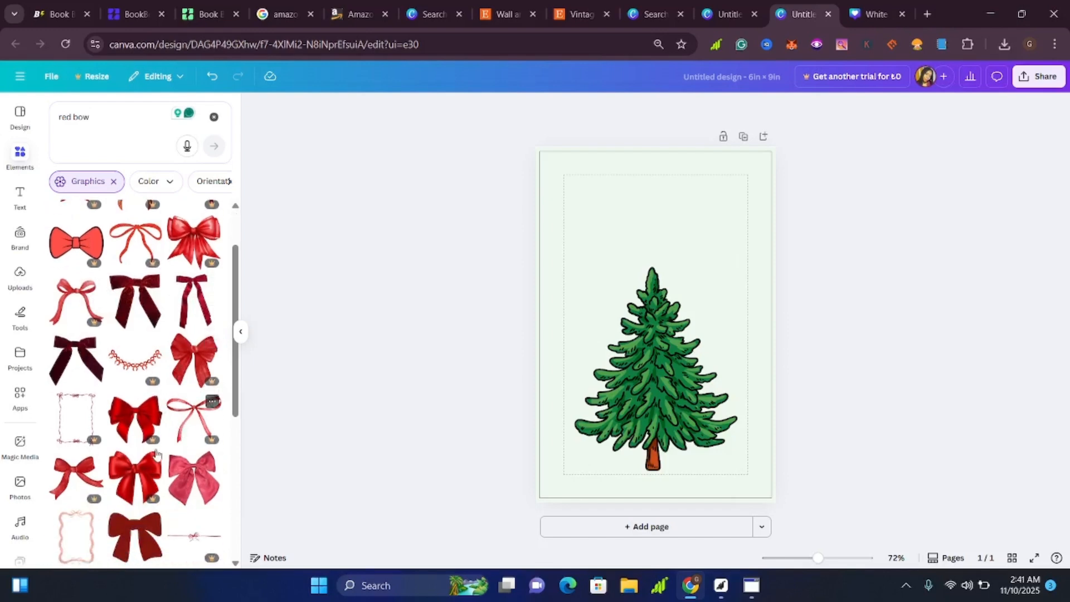
pyautogui.scroll(-3, 153, 455)
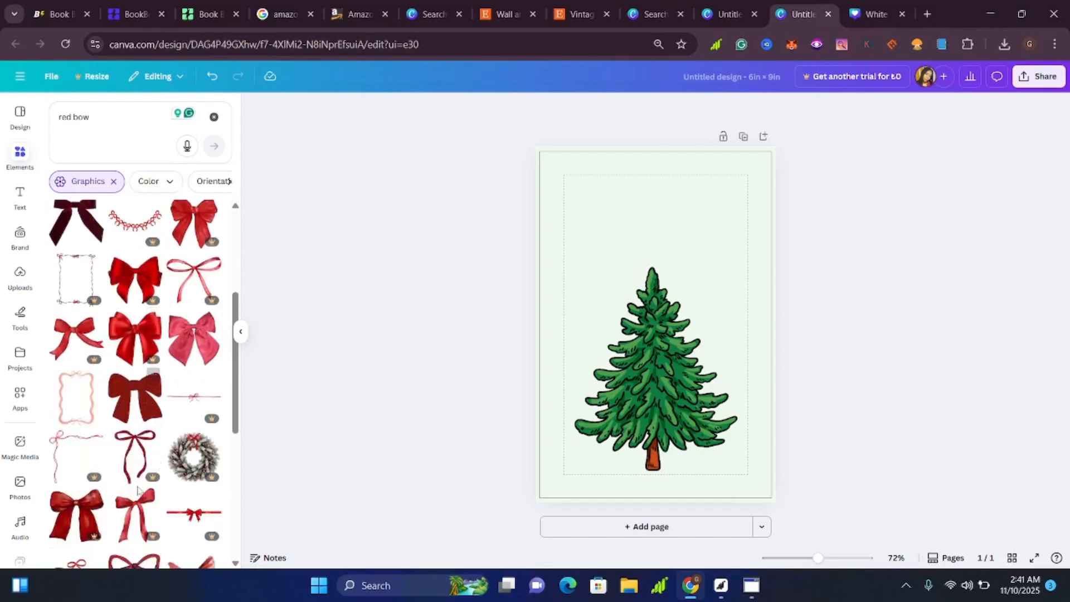
pyautogui.scroll(-6, 139, 446)
pyautogui.scroll(-3, 139, 477)
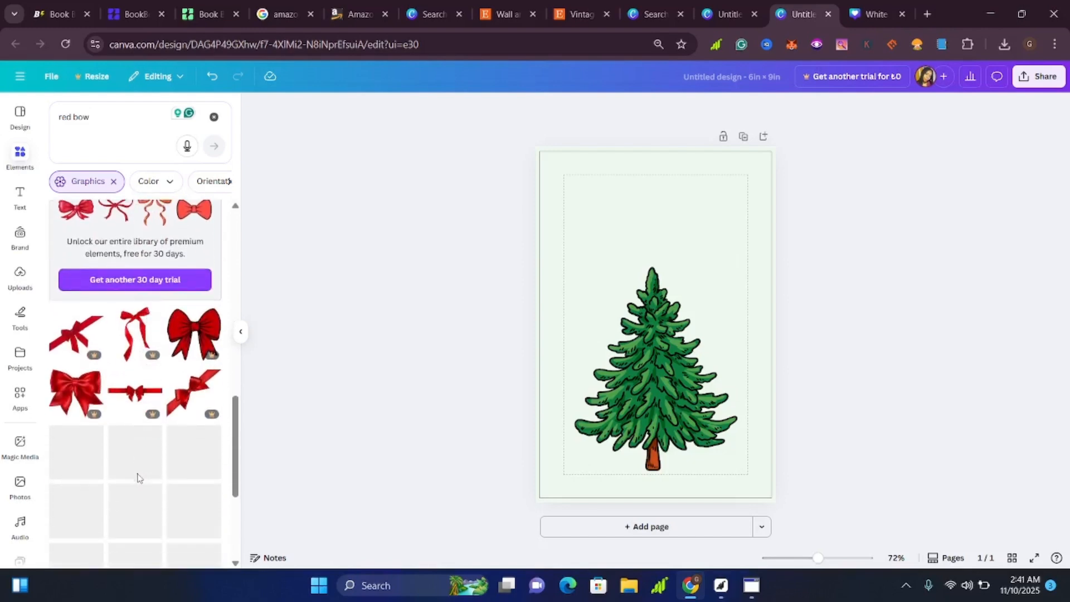
pyautogui.scroll(-3, 138, 478)
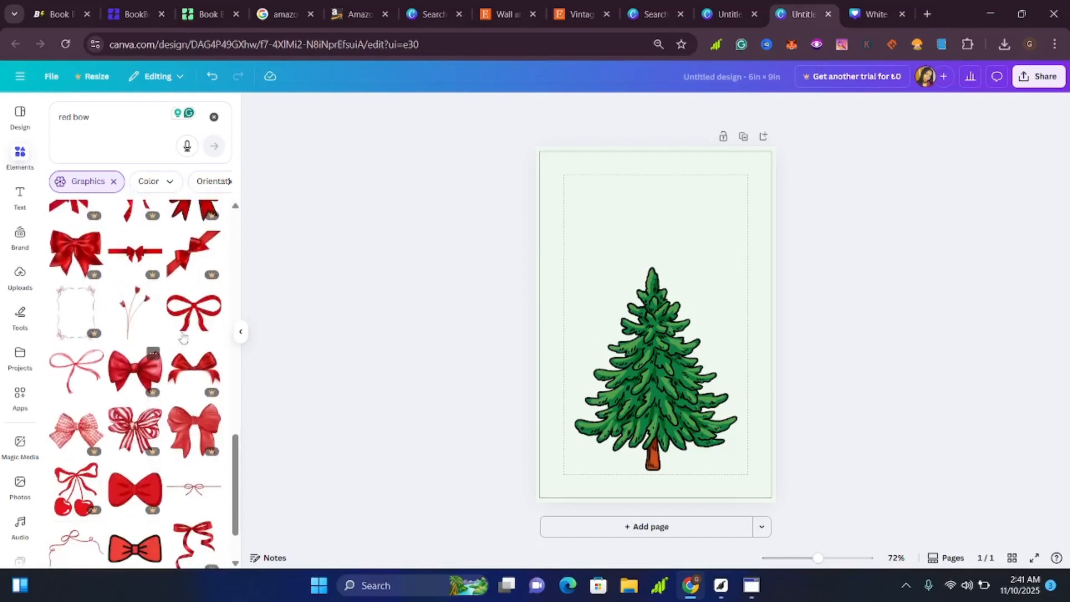
pyautogui.click(190, 314)
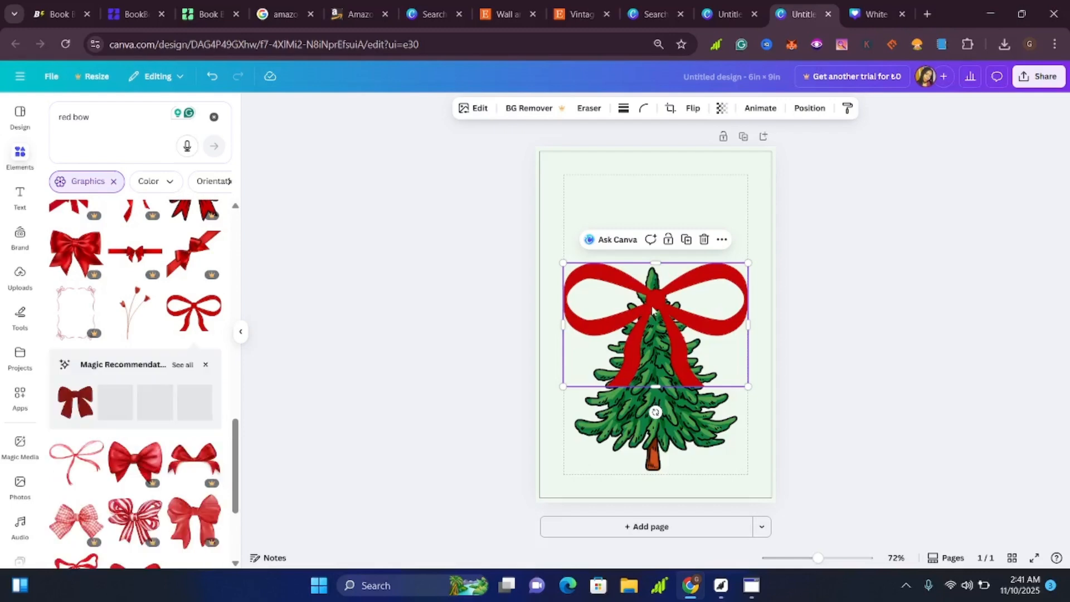
# Shrink the red bow to roughly half its width and center it over the tip of the tree.
pyautogui.moveTo(648, 291); pyautogui.dragTo(652, 266)
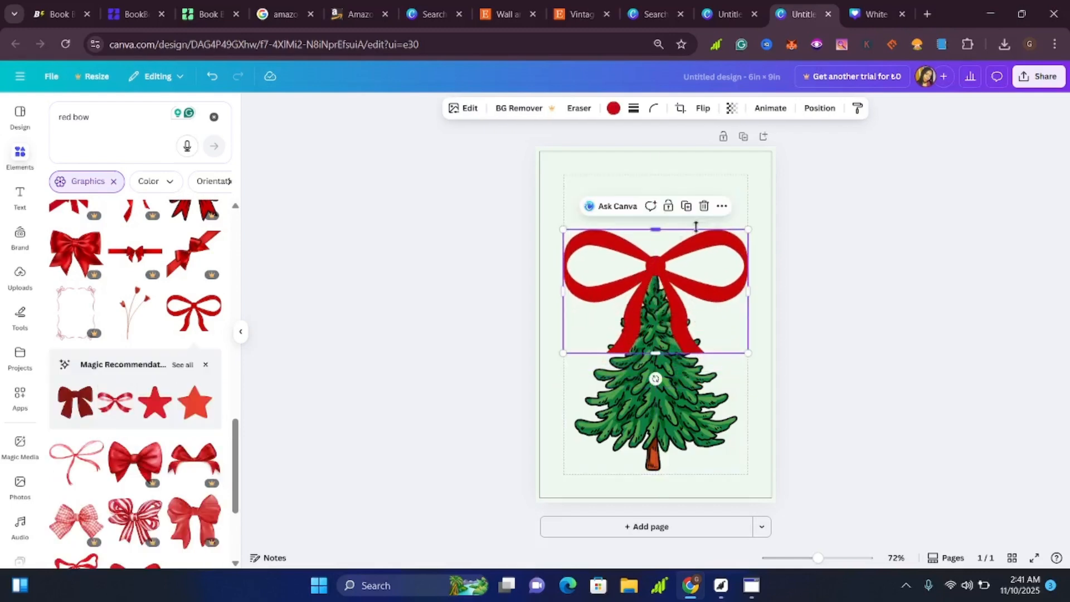
pyautogui.moveTo(750, 229); pyautogui.dragTo(691, 270)
pyautogui.moveTo(638, 304); pyautogui.dragTo(659, 277)
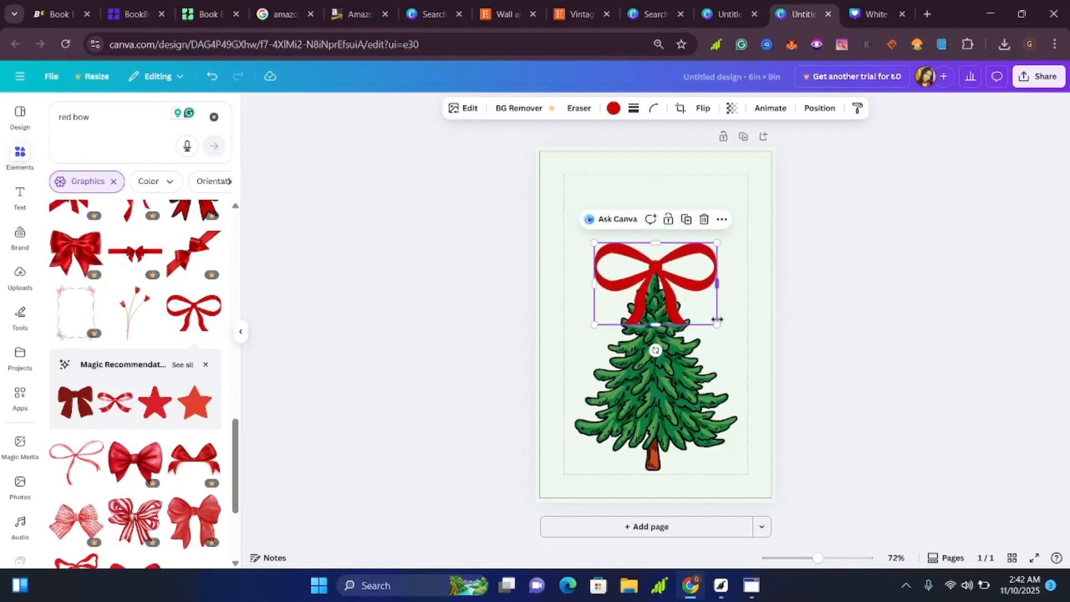
pyautogui.moveTo(709, 316); pyautogui.dragTo(688, 304)
pyautogui.moveTo(643, 276); pyautogui.dragTo(652, 276)
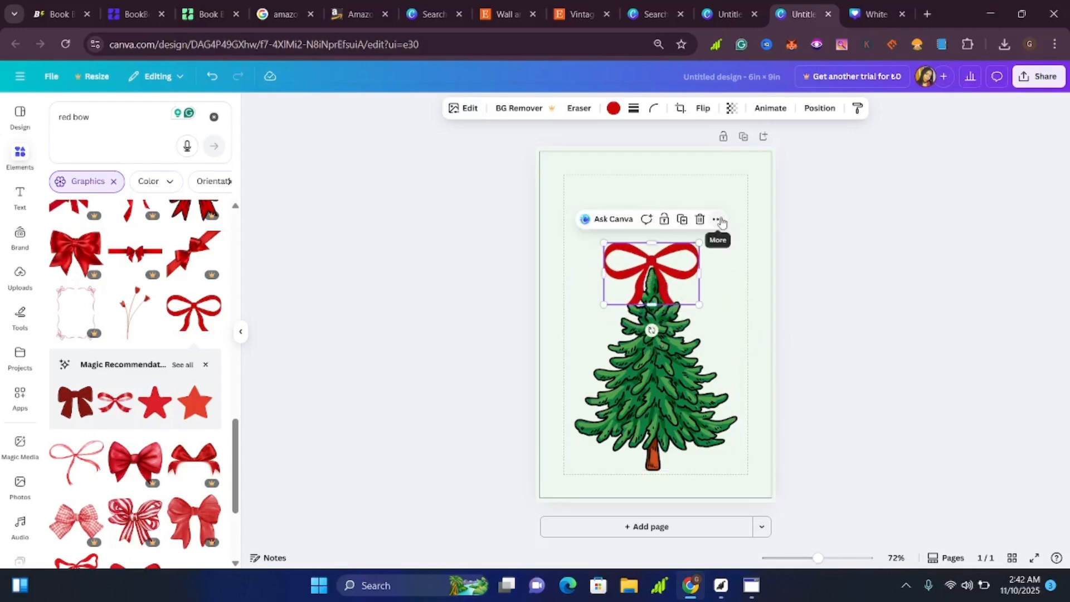
# Send the red bow one layer backward, behind the tree, and shrink the tree very slightly.
pyautogui.click(718, 219)
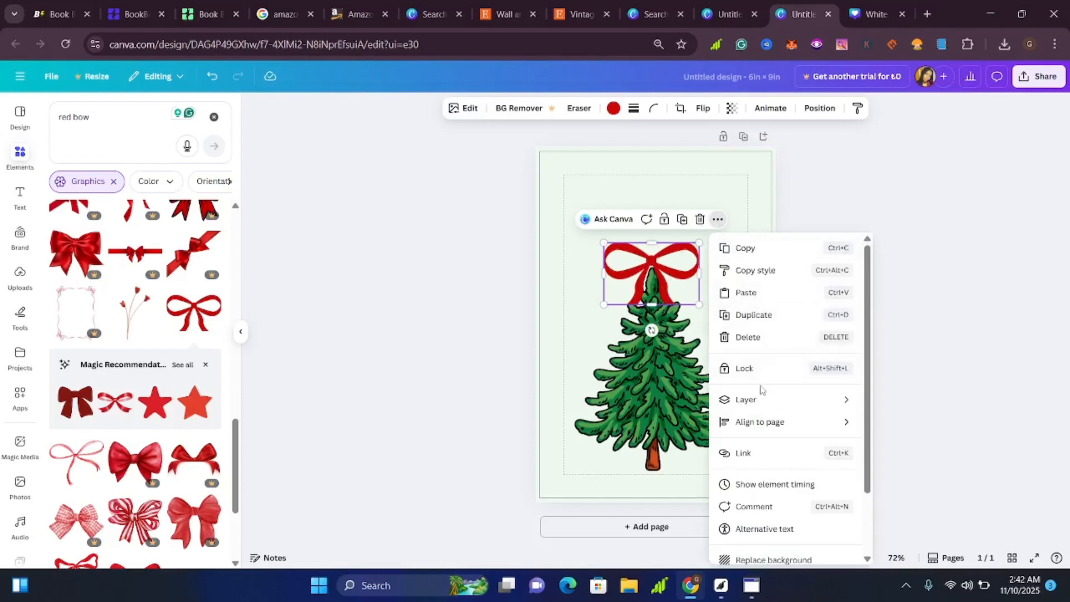
pyautogui.moveTo(765, 402)
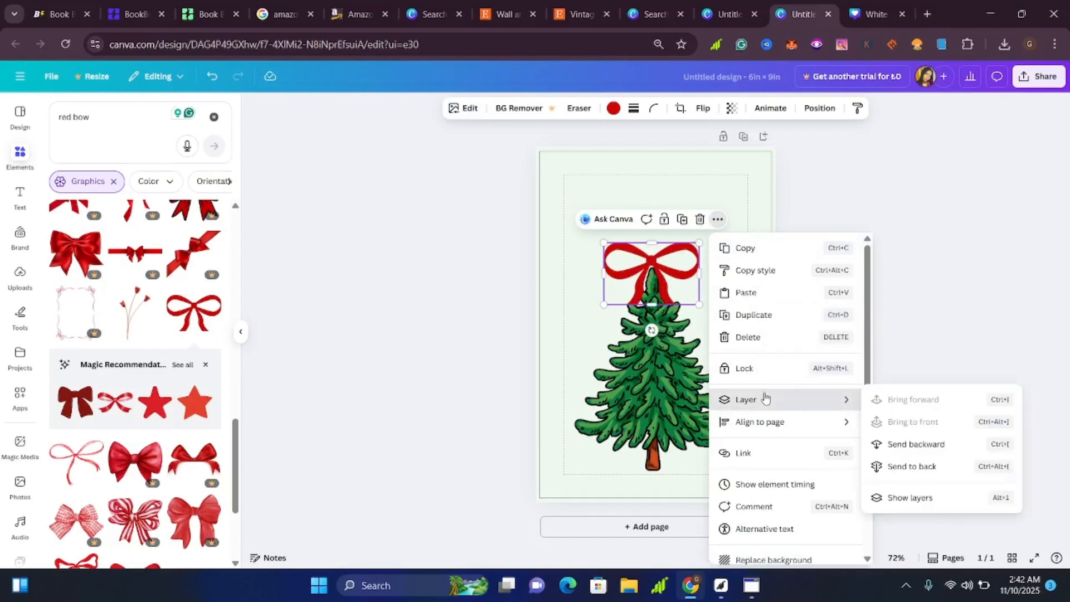
pyautogui.click(914, 446)
pyautogui.click(726, 330)
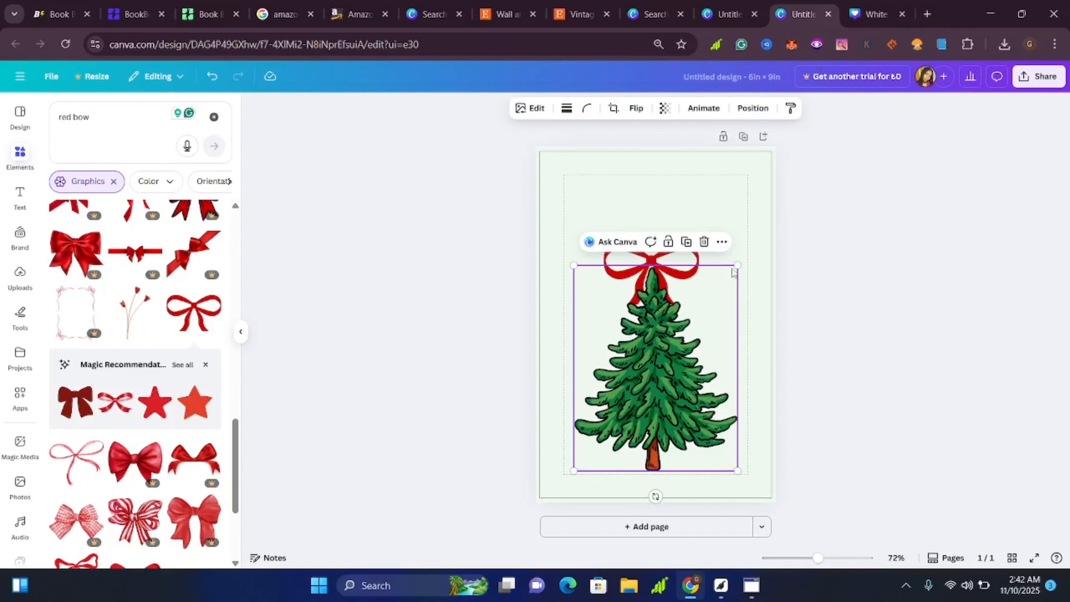
pyautogui.moveTo(735, 263); pyautogui.dragTo(734, 263)
pyautogui.click(878, 341)
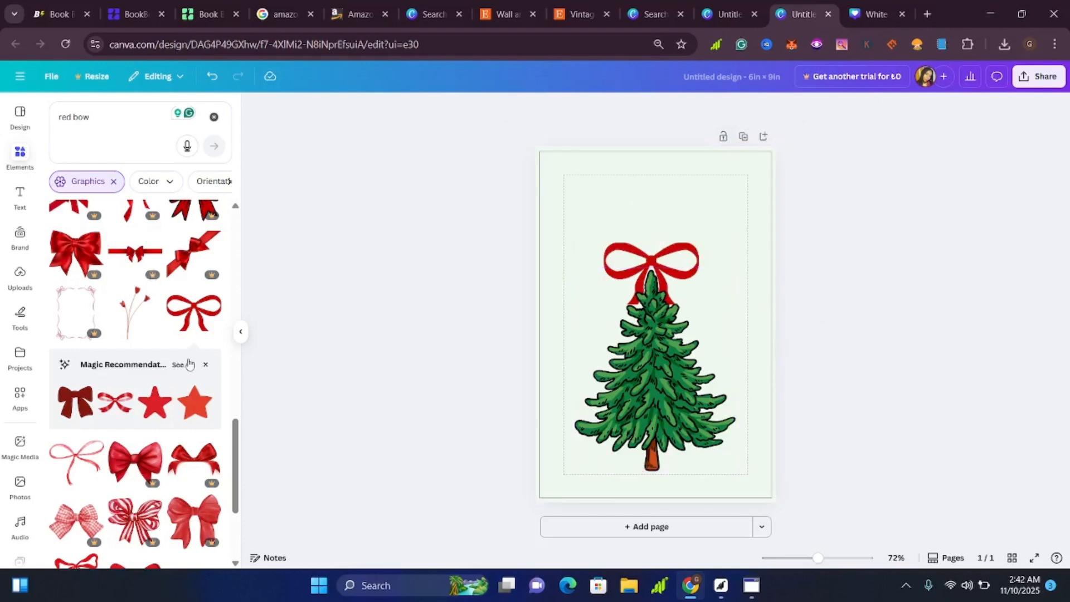
# Look through more of the red bow graphics and clear the search text.
pyautogui.scroll(-5, 188, 359)
pyautogui.scroll(5, 185, 363)
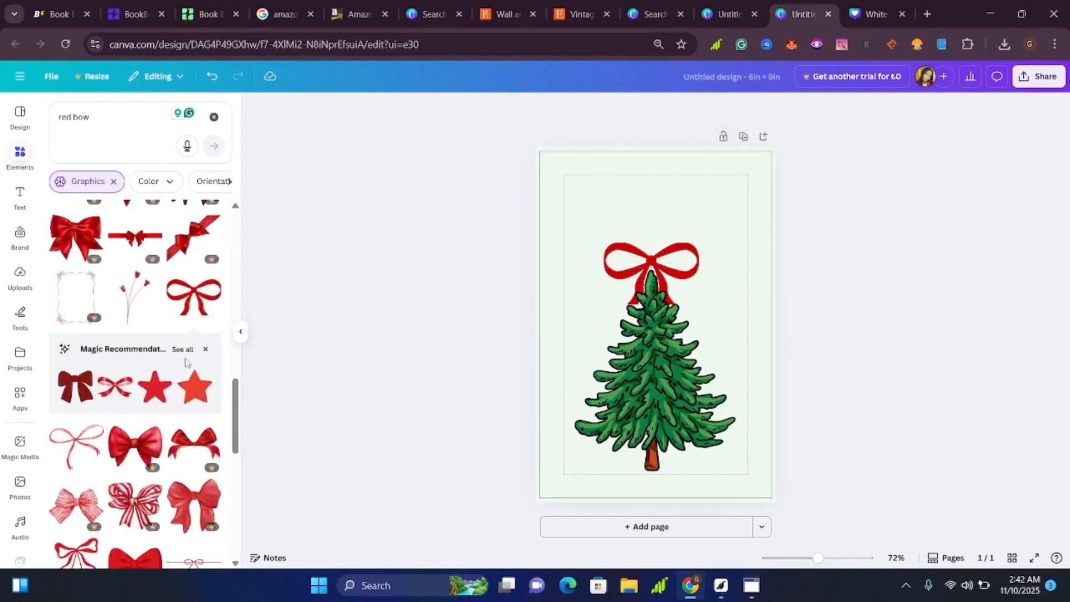
pyautogui.scroll(5, 185, 363)
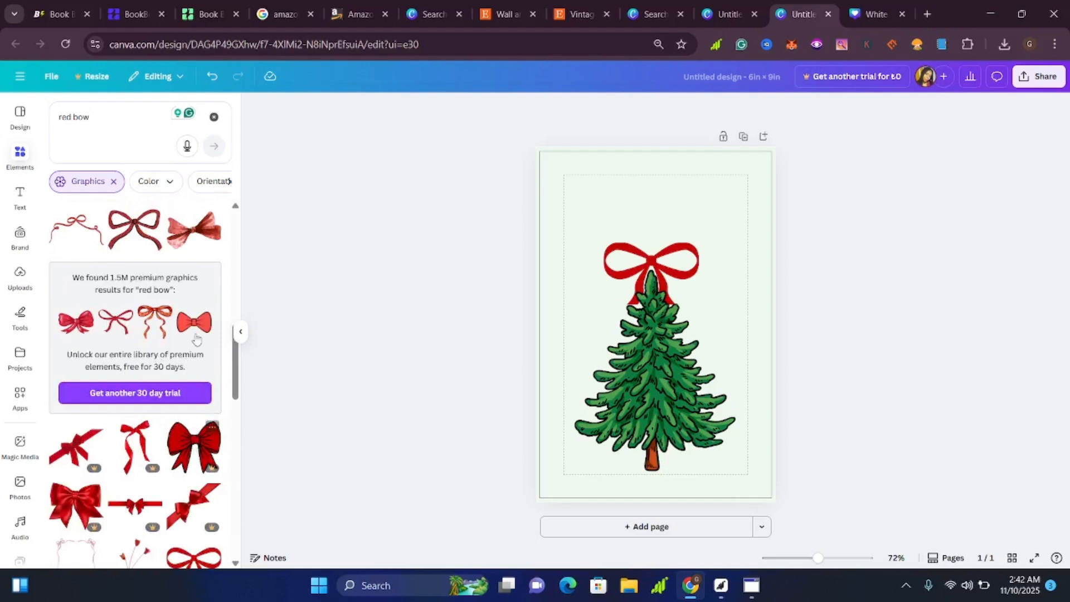
pyautogui.click(114, 121)
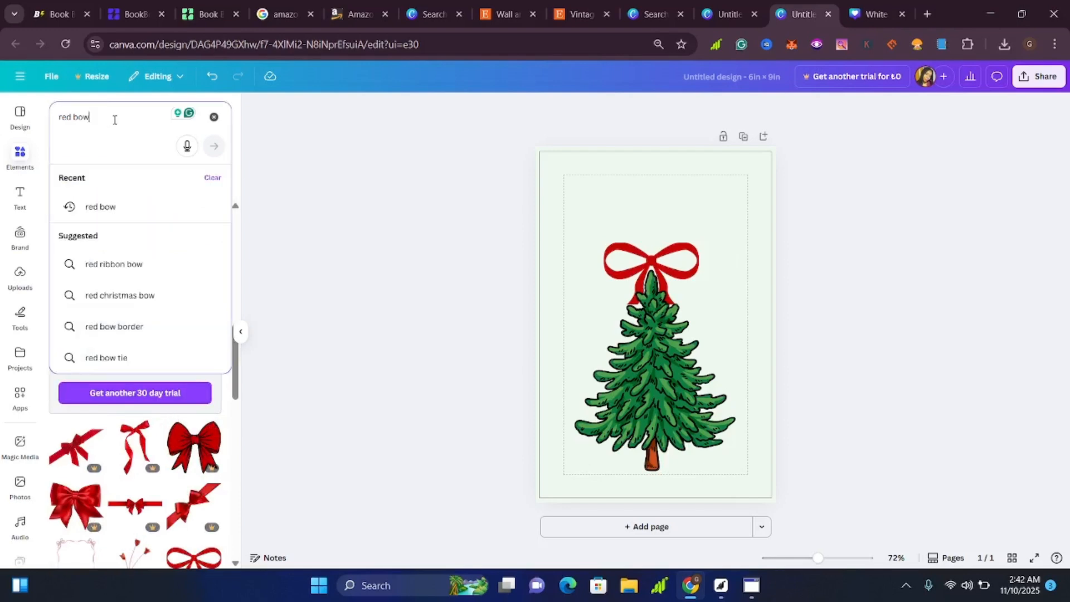
pyautogui.press('BackSpace')
pyautogui.press('BackSpace')
pyautogui.press('BackSpace')
pyautogui.press('BackSpace')
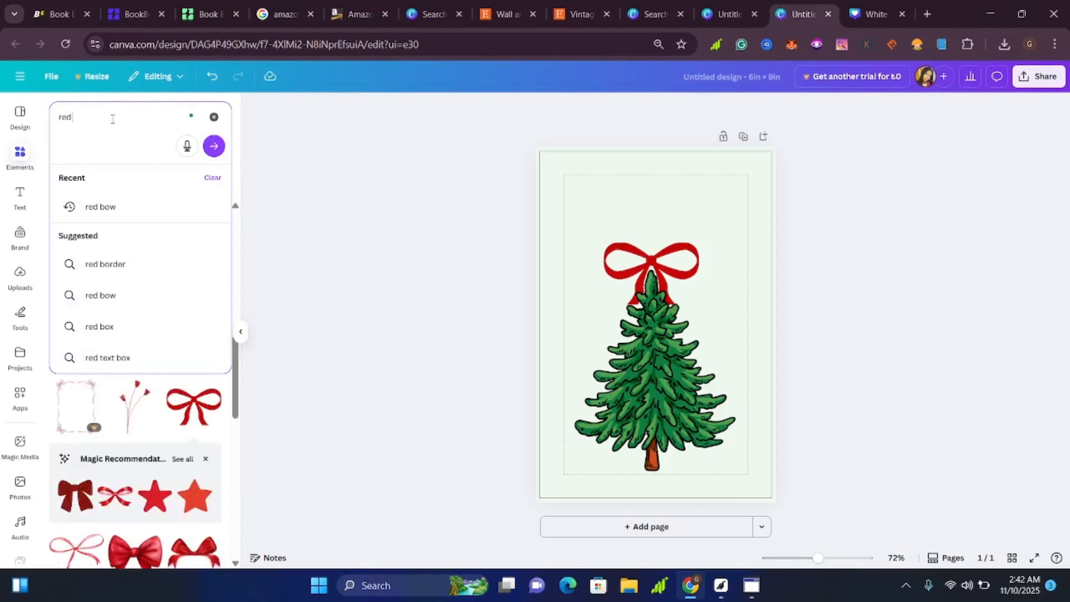
pyautogui.press('BackSpace')
pyautogui.press('BackSpace')
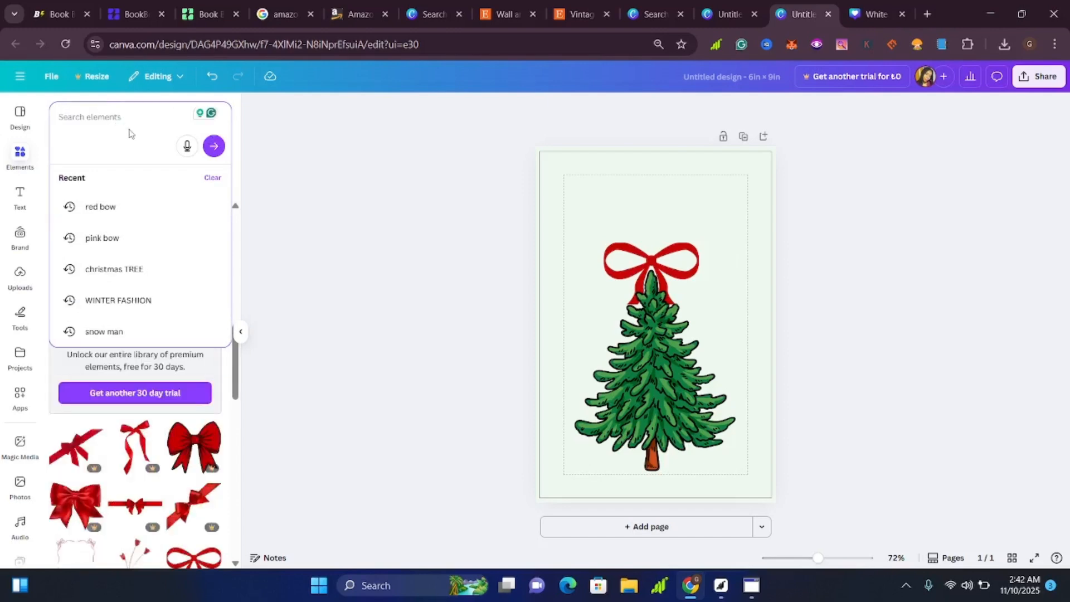
pyautogui.click(292, 311)
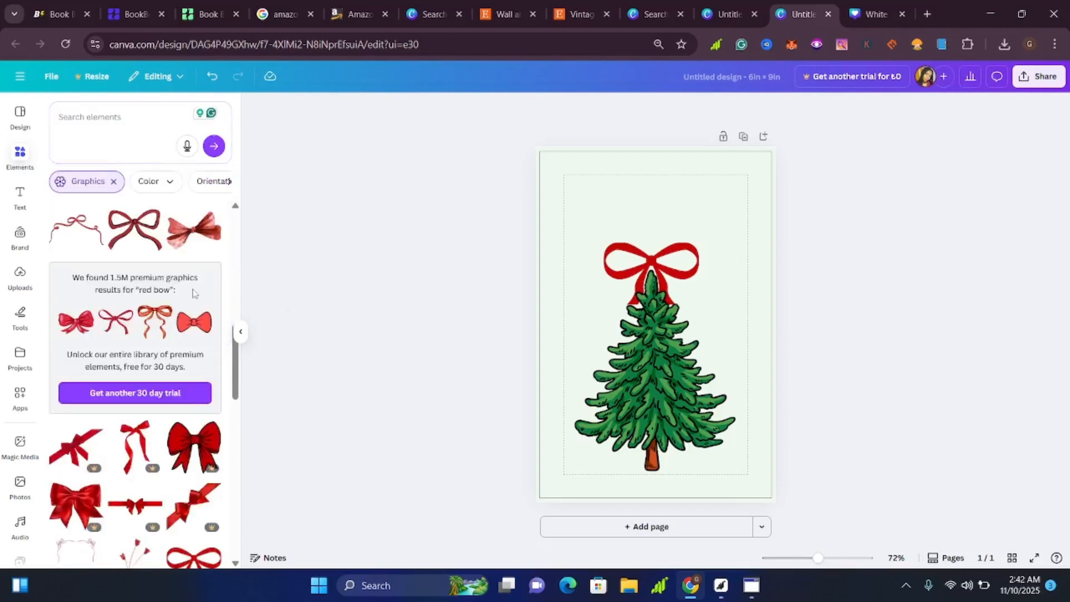
pyautogui.scroll(-5, 114, 316)
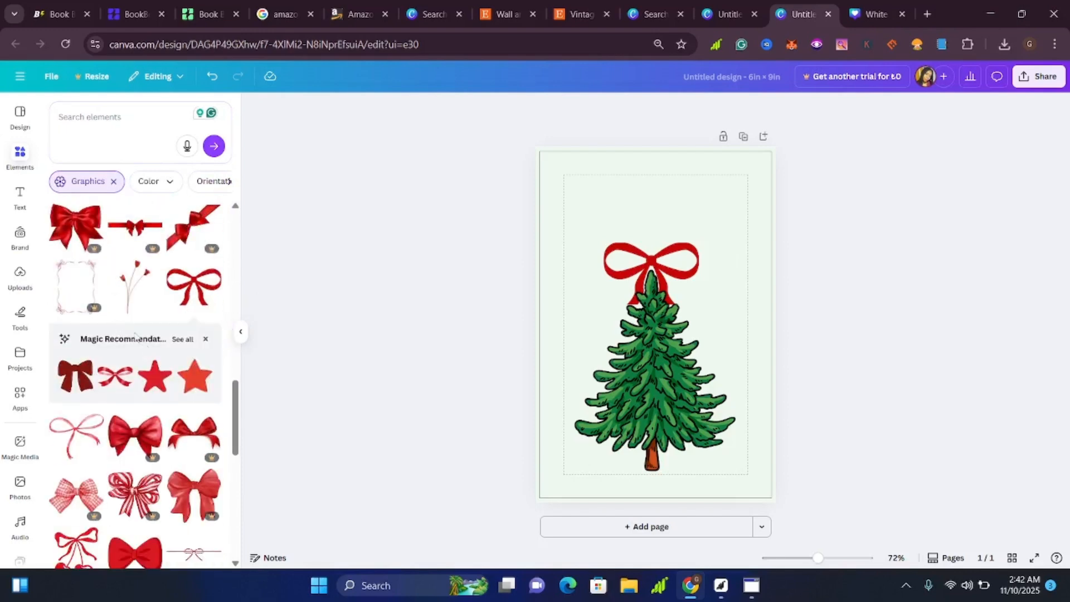
# Remove the Graphics filter, rerun the recent search for "christmas TREE", and show all of its graphics.
pyautogui.click(113, 182)
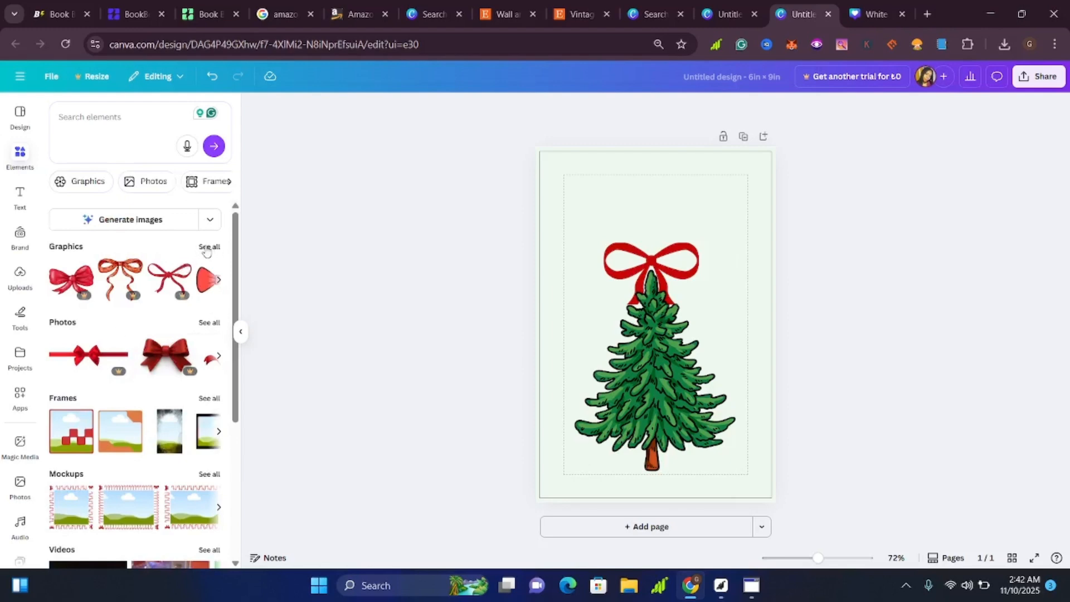
pyautogui.scroll(-4, 152, 284)
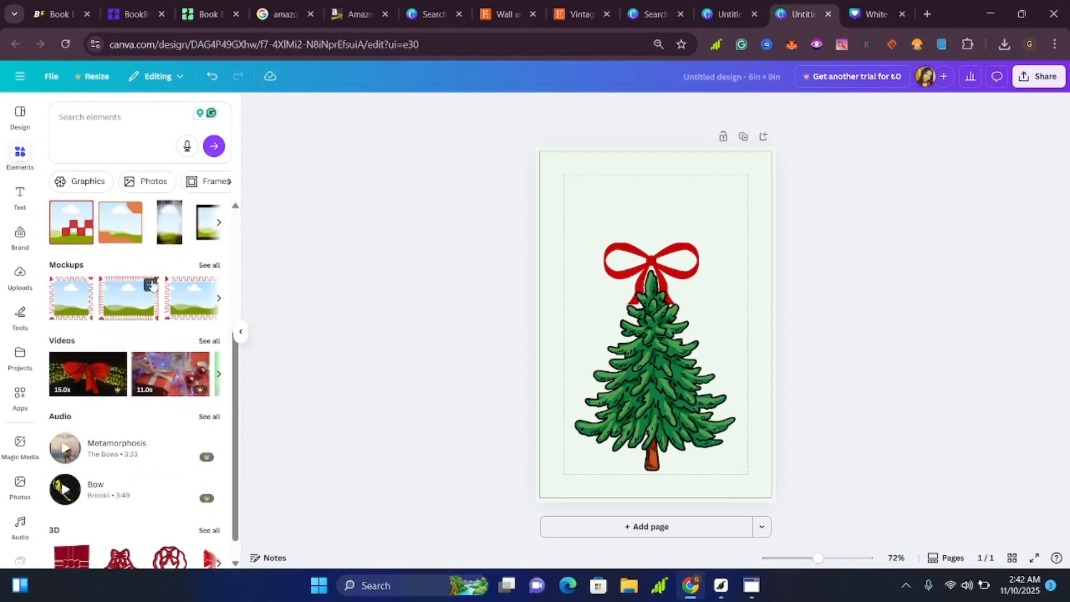
pyautogui.scroll(4, 152, 284)
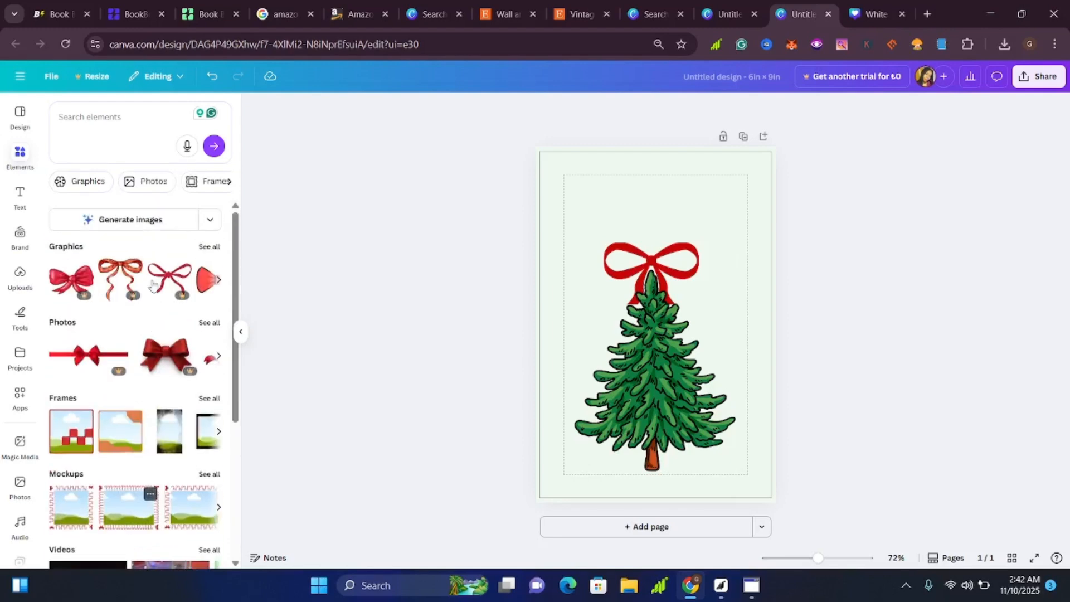
pyautogui.click(112, 128)
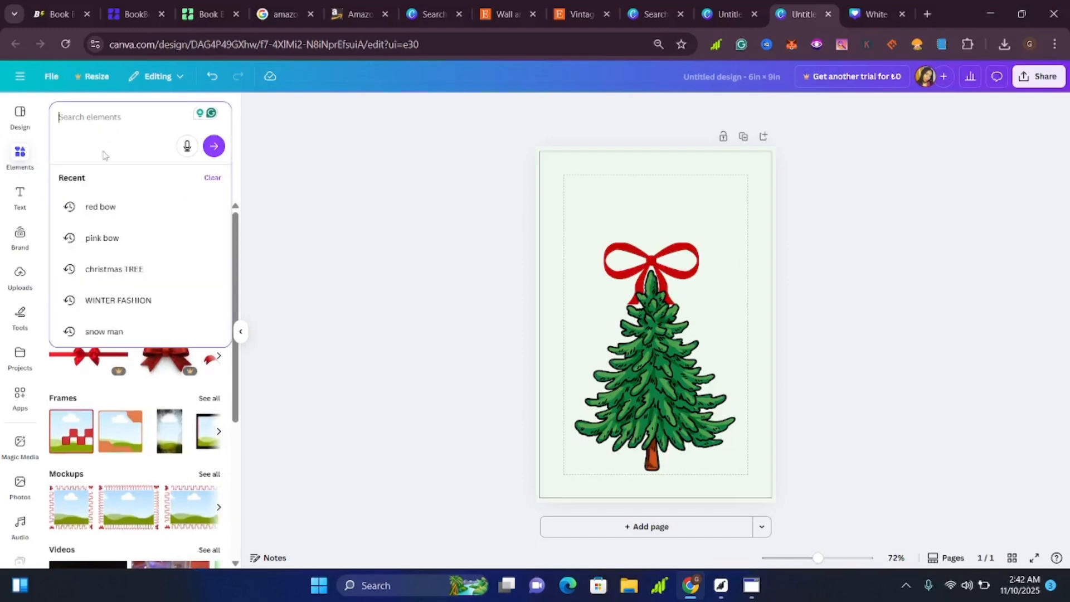
pyautogui.click(120, 269)
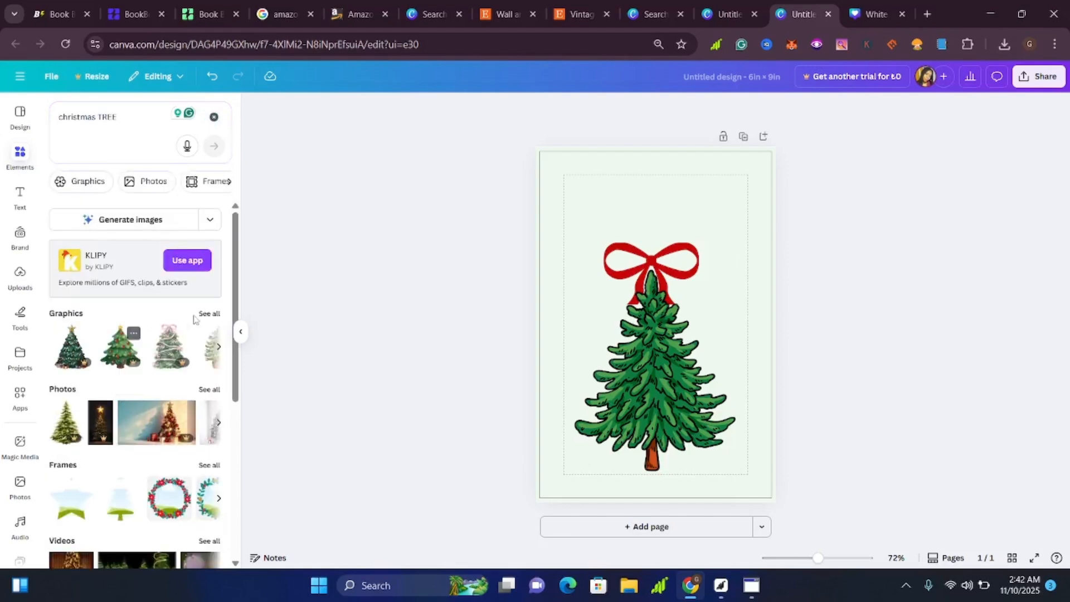
pyautogui.click(206, 313)
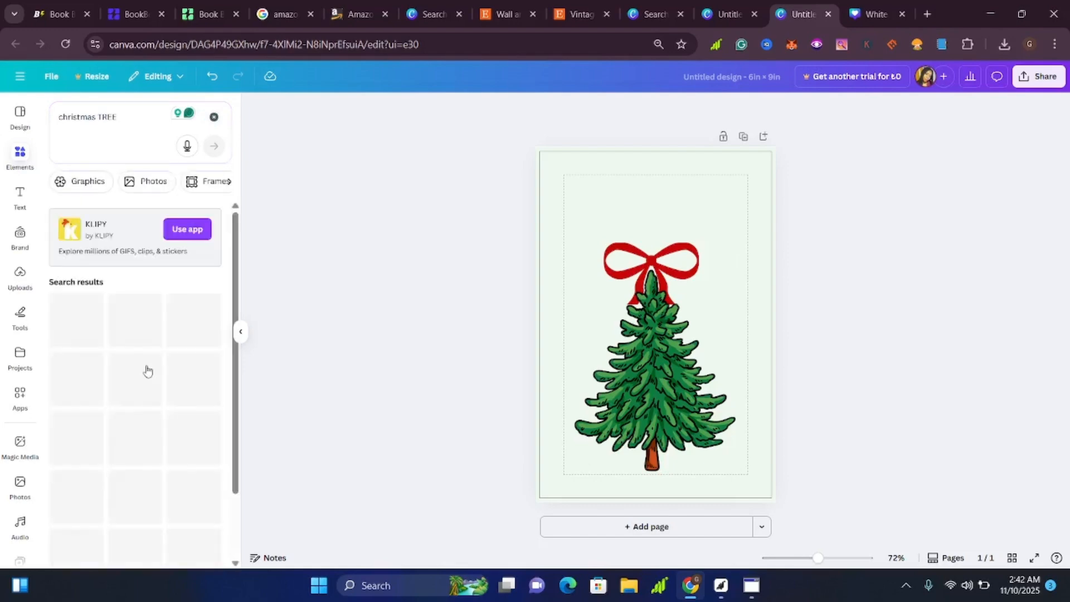
# Add the realistic fir tree decorated with gold and green baubles and place it over the plain green tree.
pyautogui.scroll(-2, 164, 446)
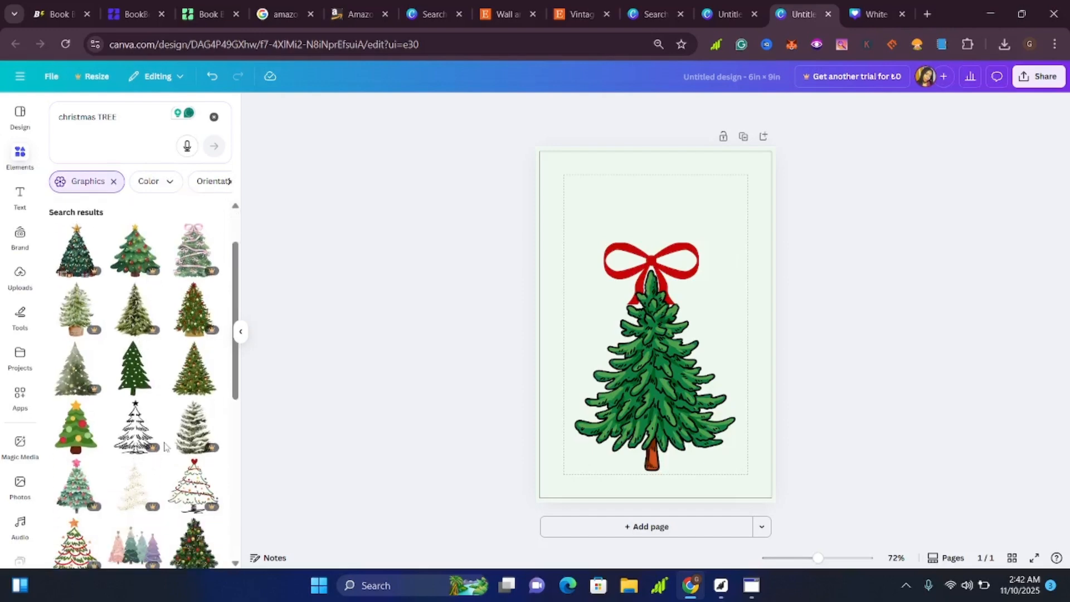
pyautogui.click(210, 379)
pyautogui.moveTo(658, 382); pyautogui.dragTo(655, 424)
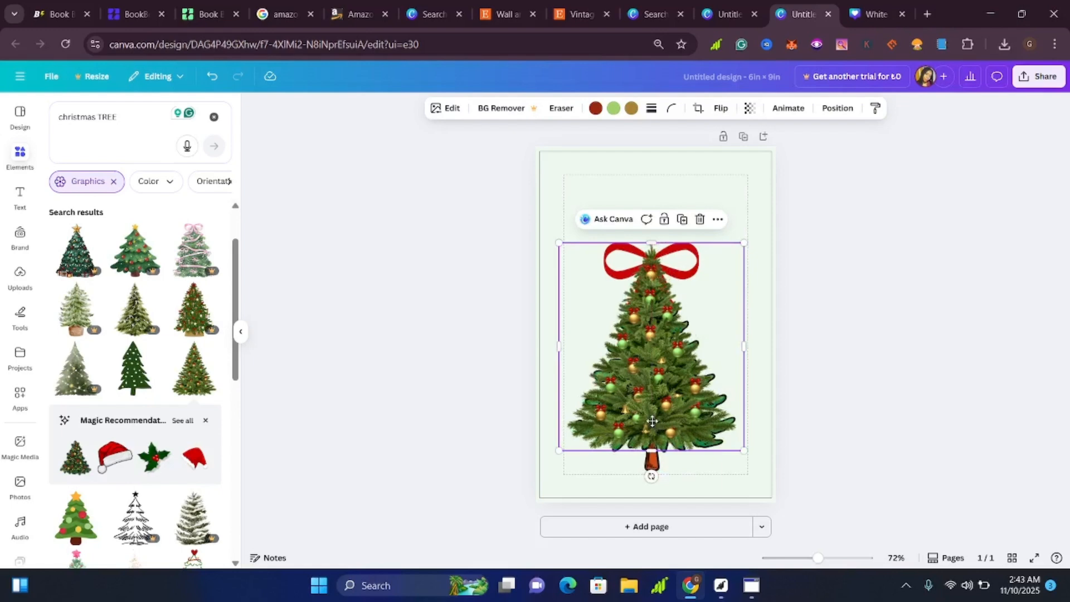
pyautogui.doubleClick(651, 421)
pyautogui.click(825, 409)
pyautogui.click(828, 408)
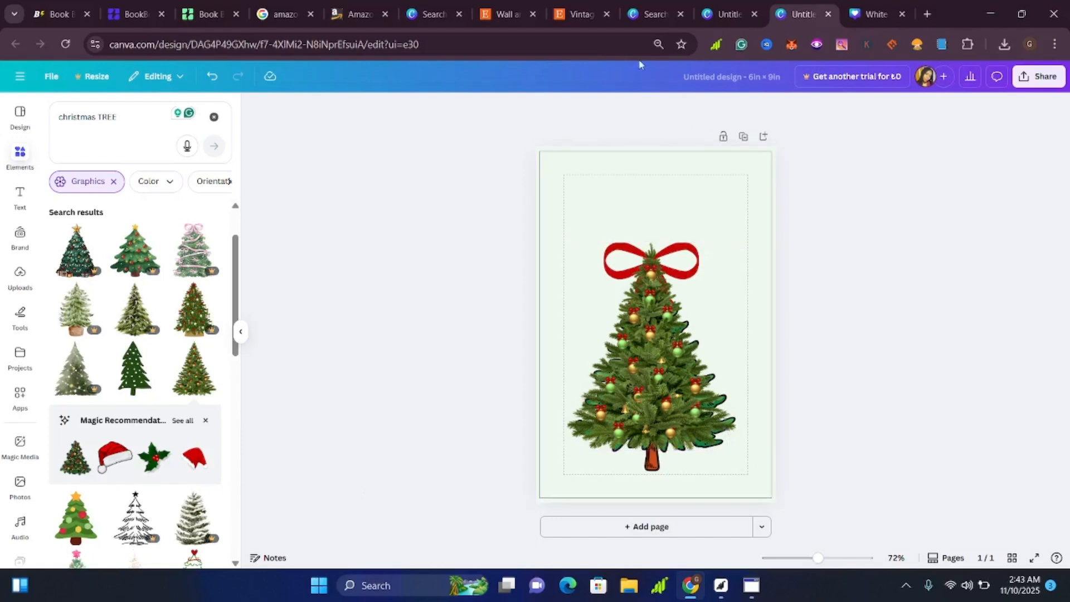
# View the White Brick Wall frame mockup, then return to the Etsy vintage Christmas tree print listing for reference.
pyautogui.click(874, 14)
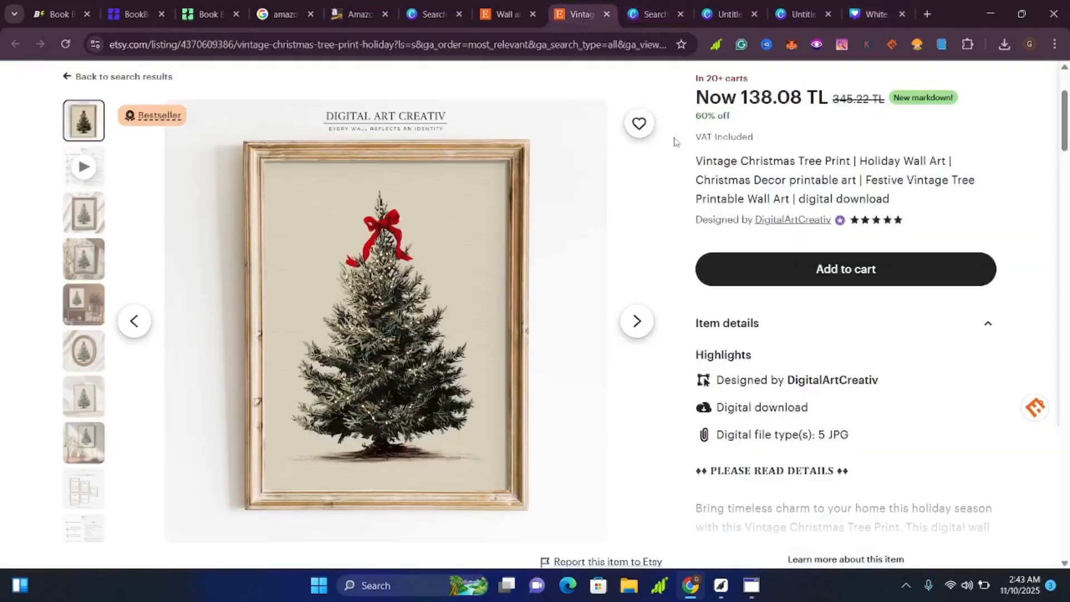
pyautogui.click(577, 17)
# View the listing's photo of the print framed above a wooden cabinet, then add a second page to the Canva design.
pyautogui.click(84, 310)
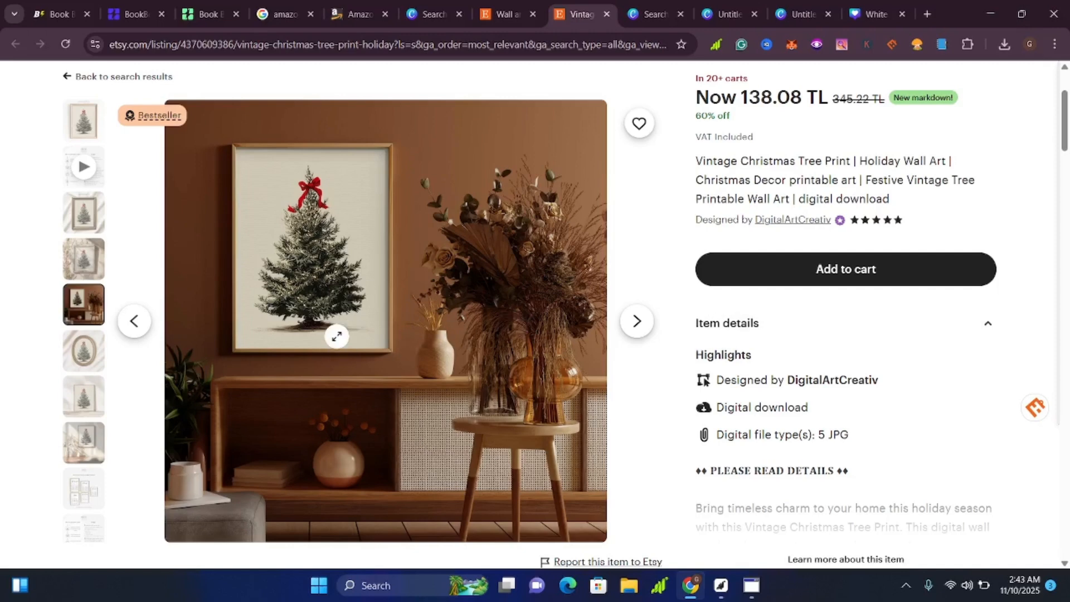
pyautogui.click(779, 13)
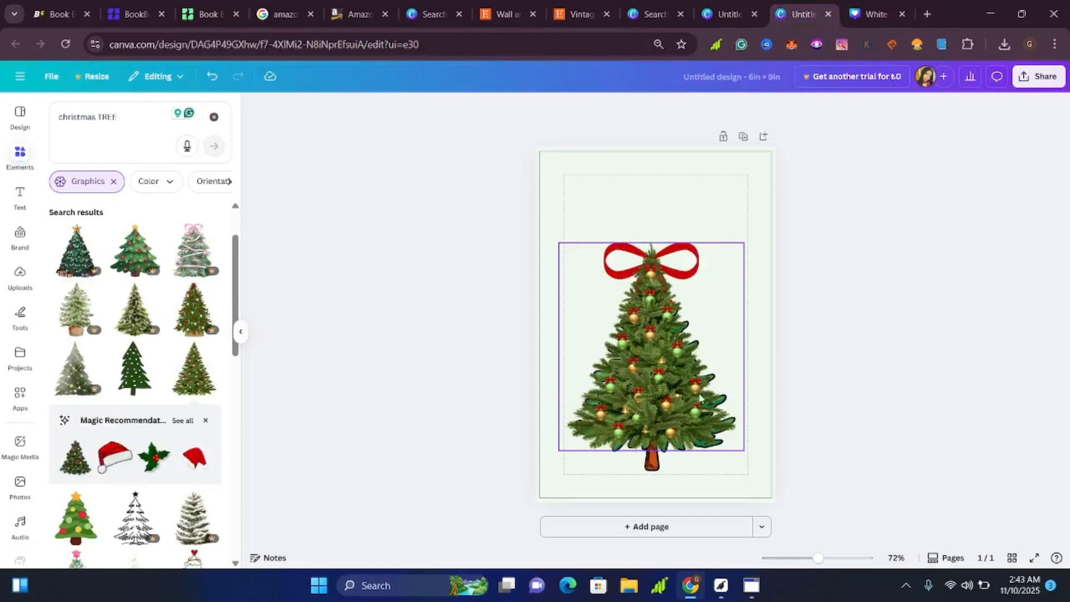
pyautogui.click(674, 532)
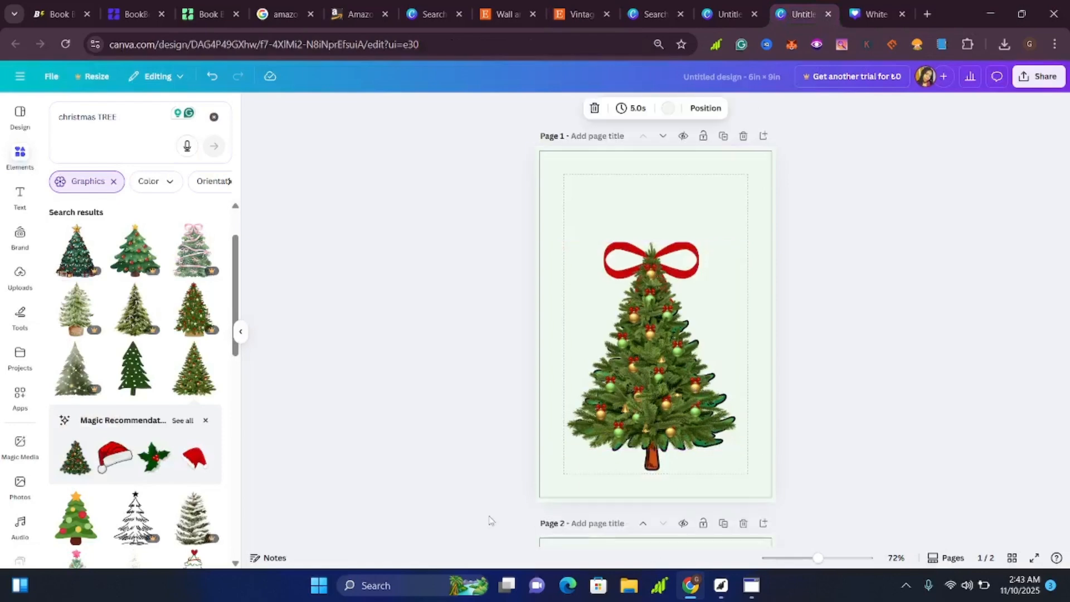
pyautogui.scroll(6, 760, 499)
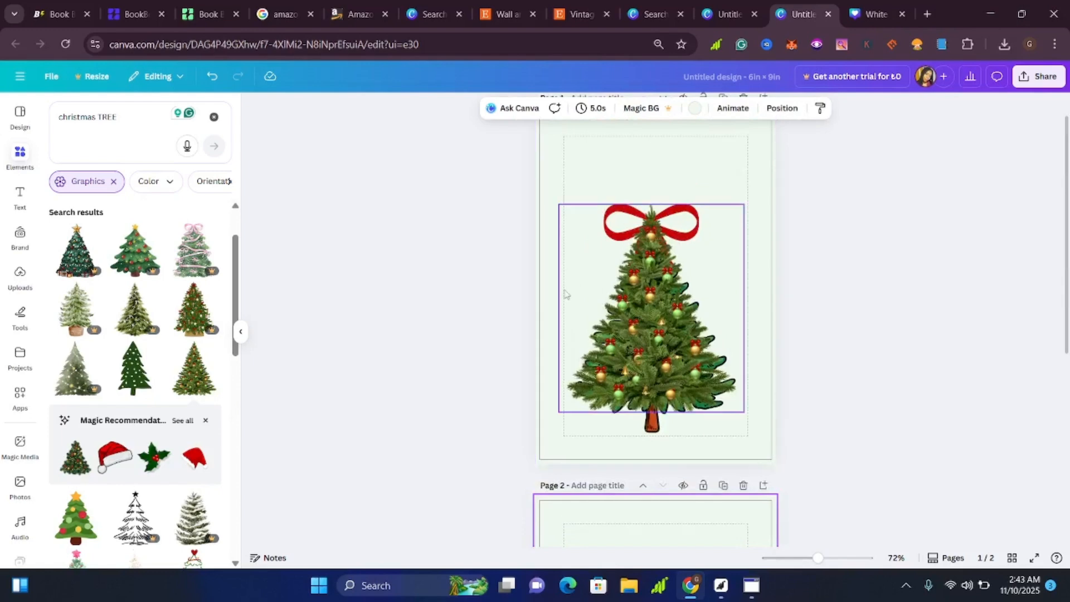
# Try the recommended red Santa hat graphic above the Christmas tree on page 1, then delete it.
pyautogui.click(124, 449)
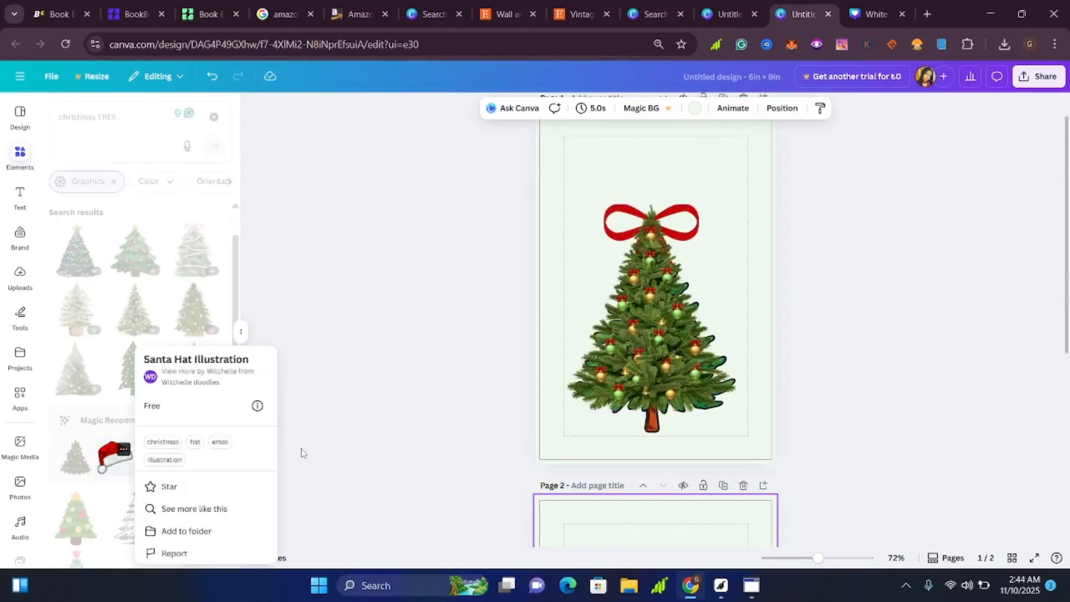
pyautogui.click(413, 343)
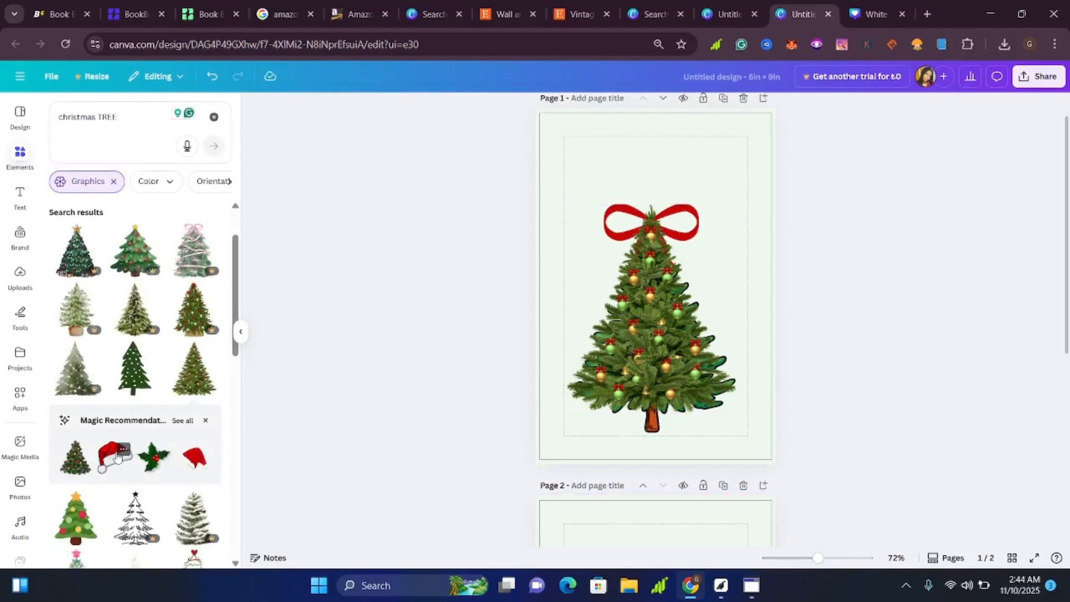
pyautogui.moveTo(666, 303); pyautogui.dragTo(666, 222)
pyautogui.scroll(1, 730, 278)
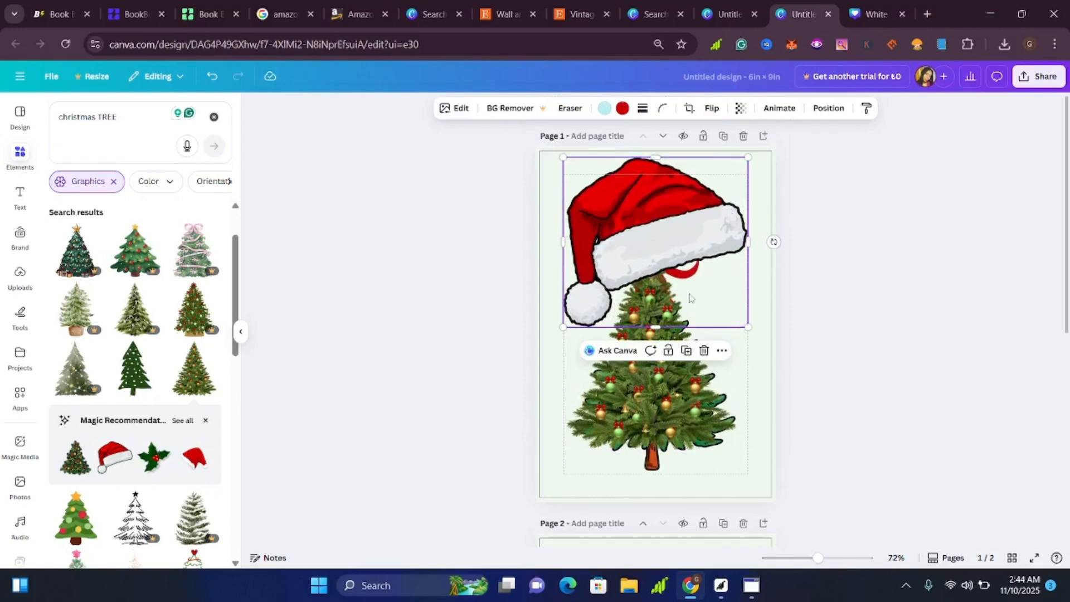
pyautogui.click(704, 350)
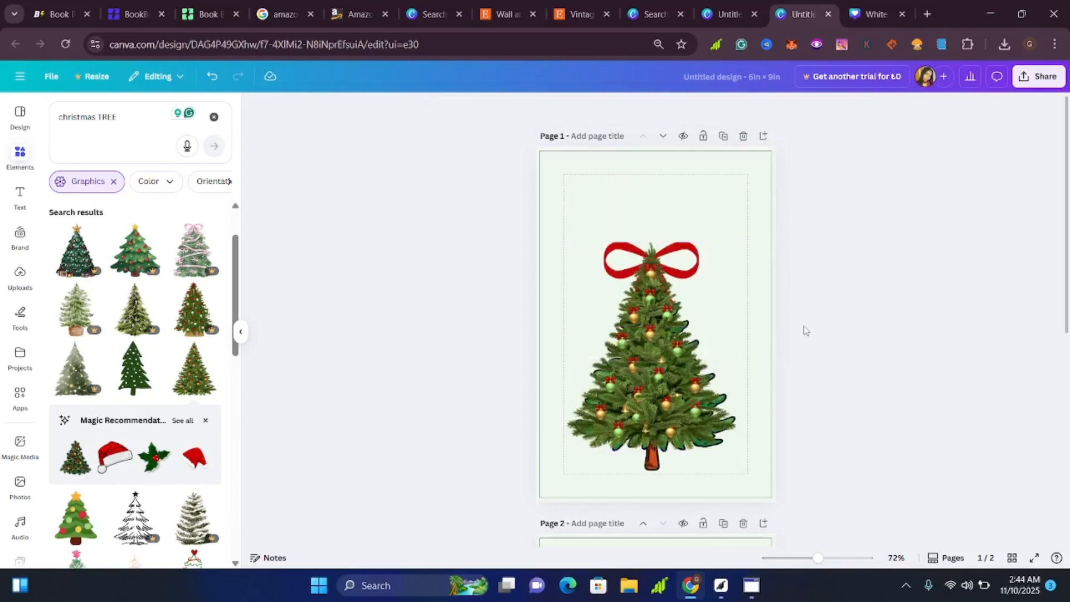
# Show the design's sharing and download options, then return to the Etsy vintage Christmas tree print listing and review it.
pyautogui.click(1039, 76)
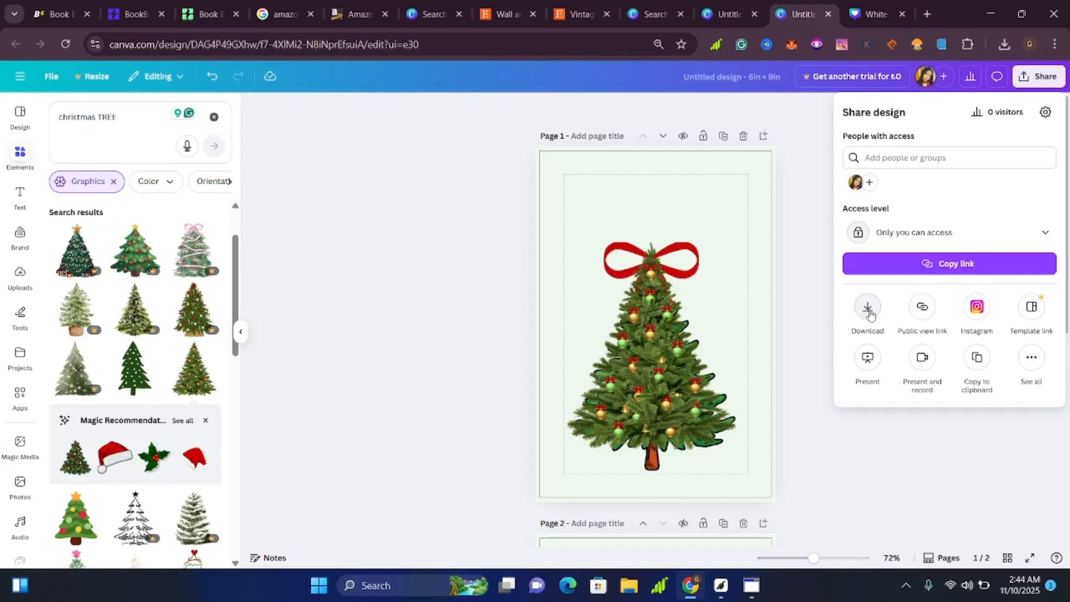
pyautogui.click(576, 14)
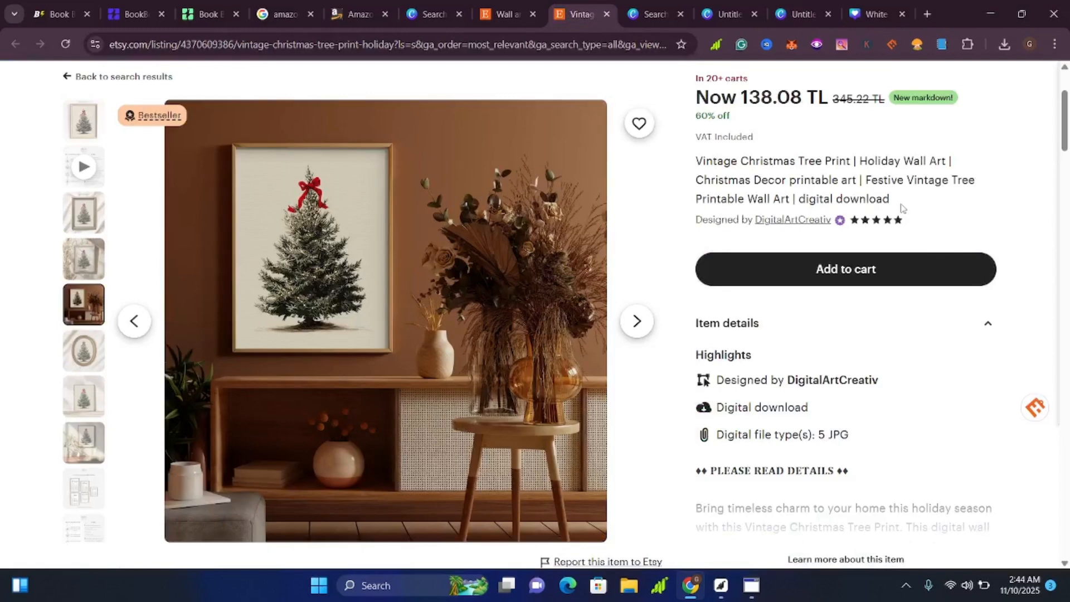
pyautogui.scroll(1, 901, 208)
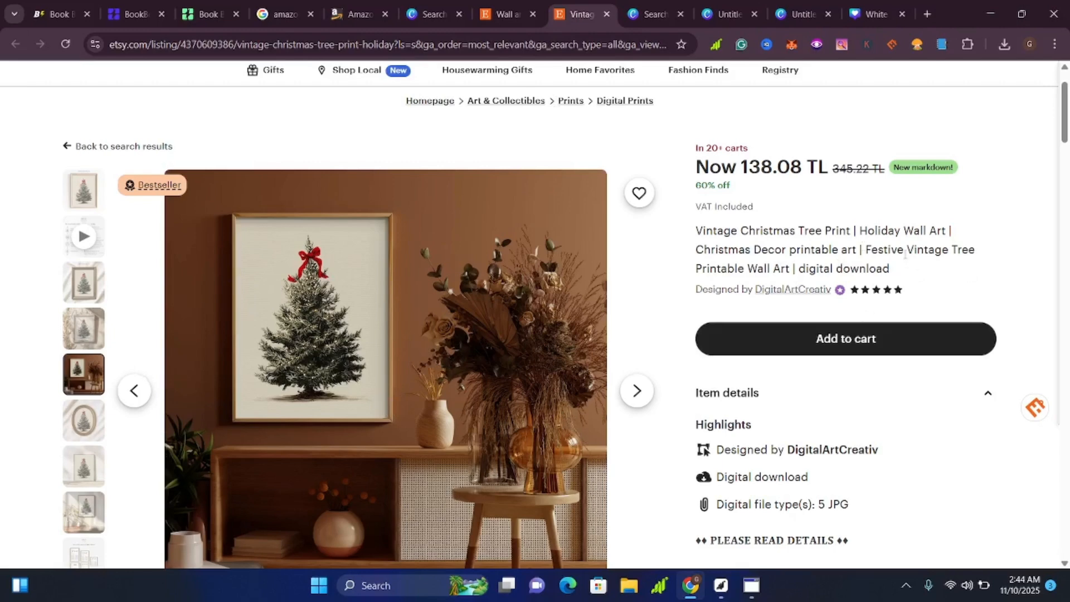
pyautogui.scroll(-3, 527, 320)
pyautogui.scroll(4, 526, 320)
pyautogui.scroll(-3, 527, 319)
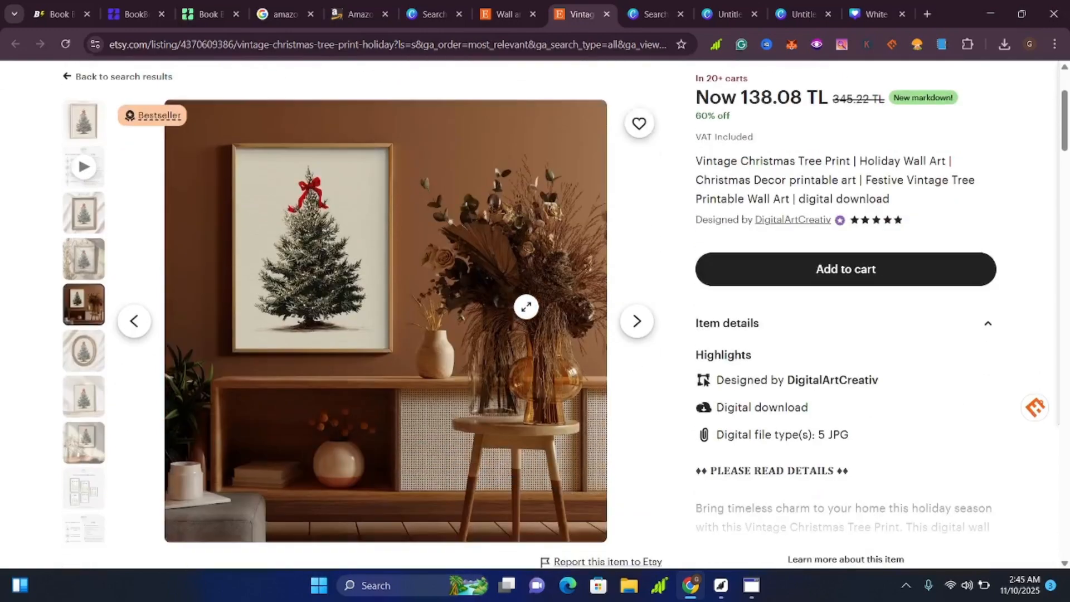